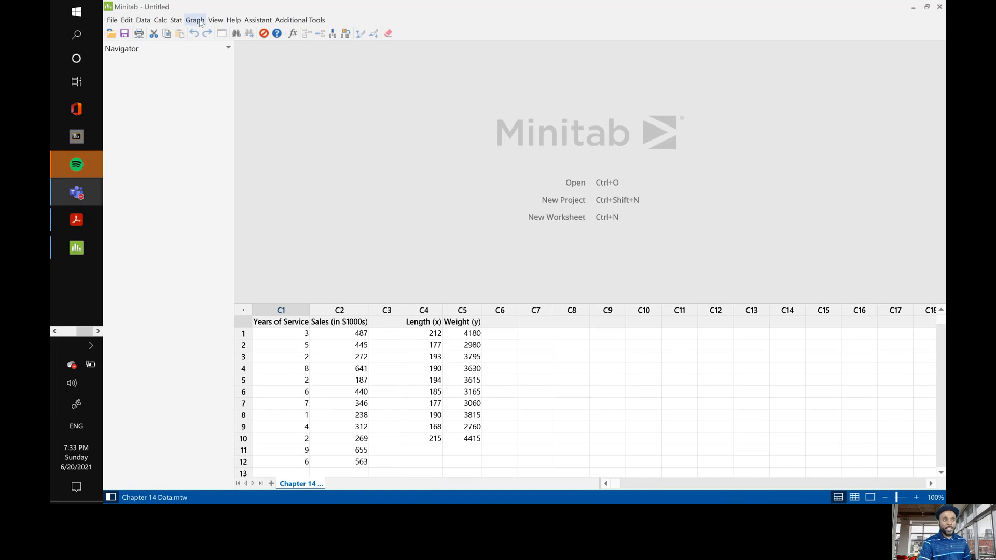
# Create a simple scatterplot with Weight (y) as the Y variable and Length (x) as the X variable.
pyautogui.click(200, 23)
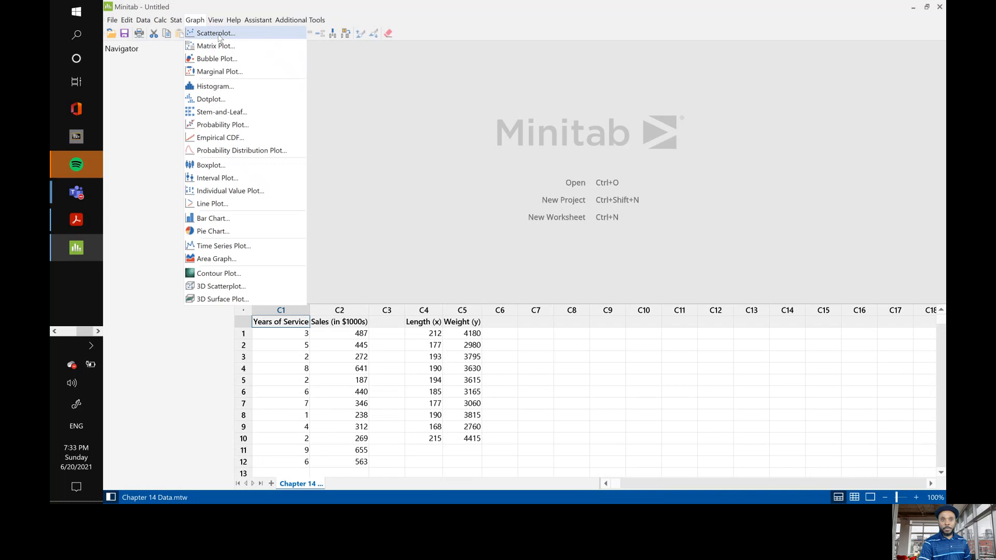
pyautogui.click(219, 36)
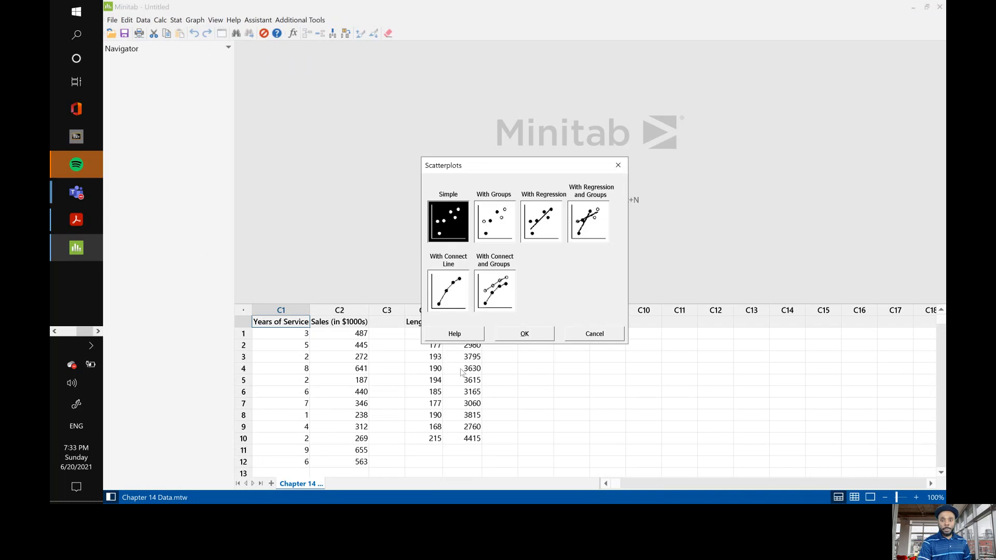
pyautogui.click(520, 335)
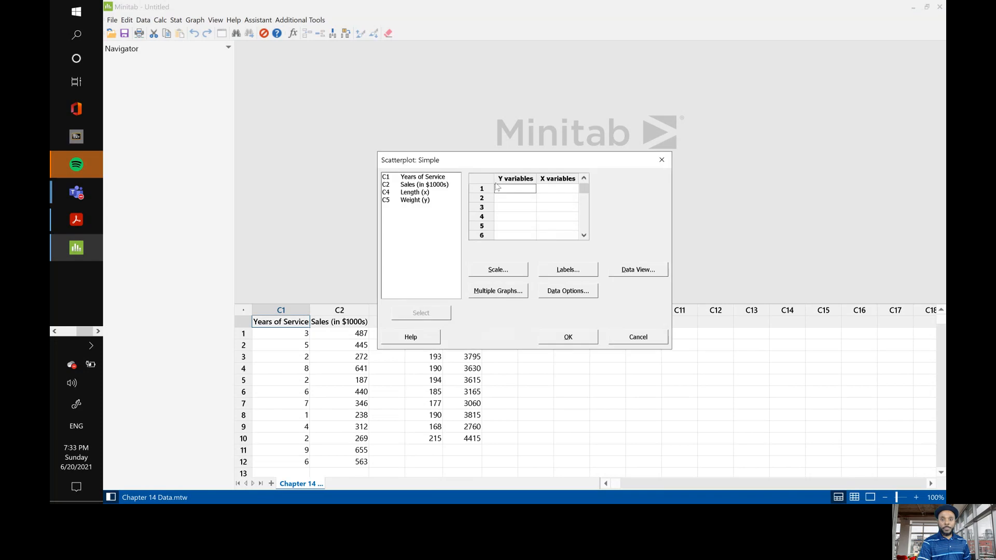
pyautogui.doubleClick(423, 201)
pyautogui.doubleClick(416, 193)
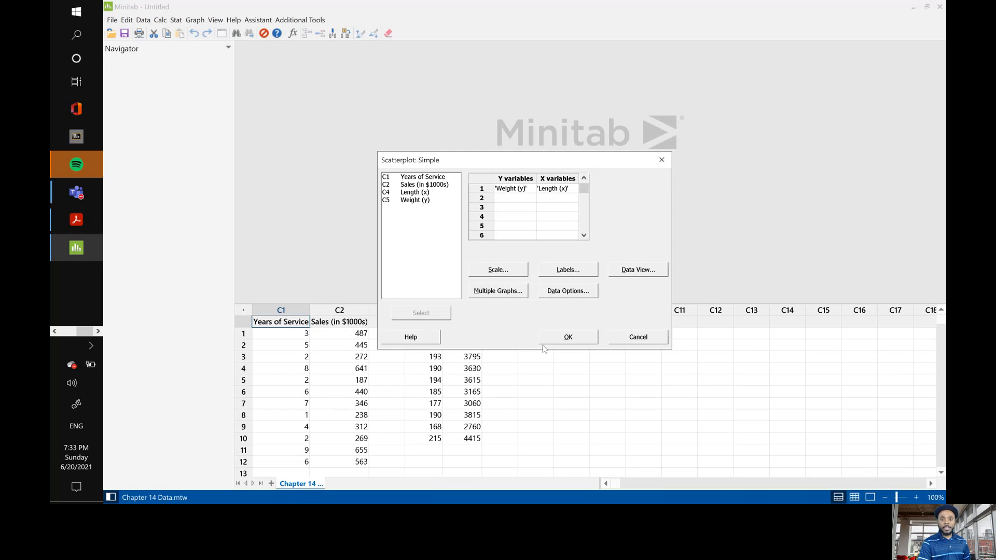
pyautogui.click(568, 337)
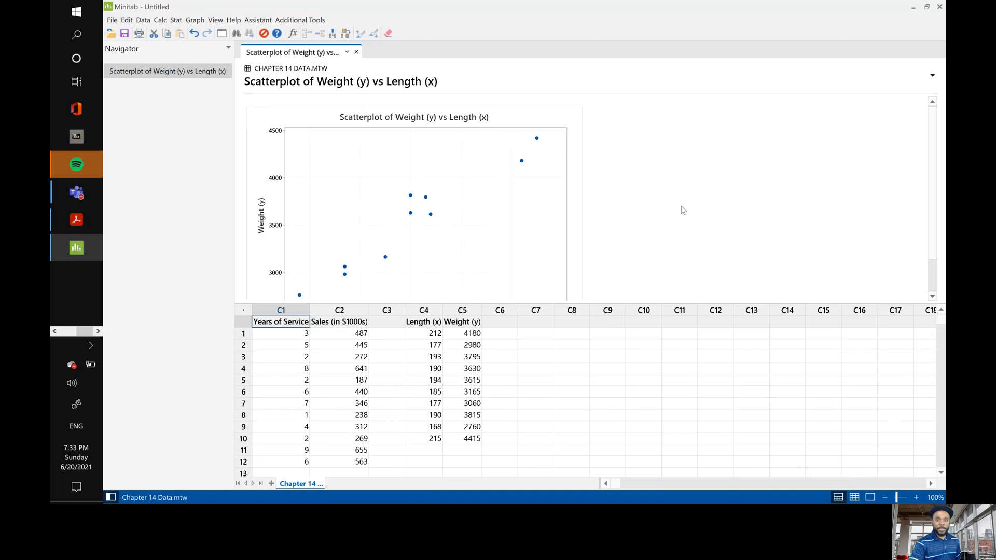
pyautogui.scroll(-2, 680, 217)
pyautogui.scroll(2, 680, 218)
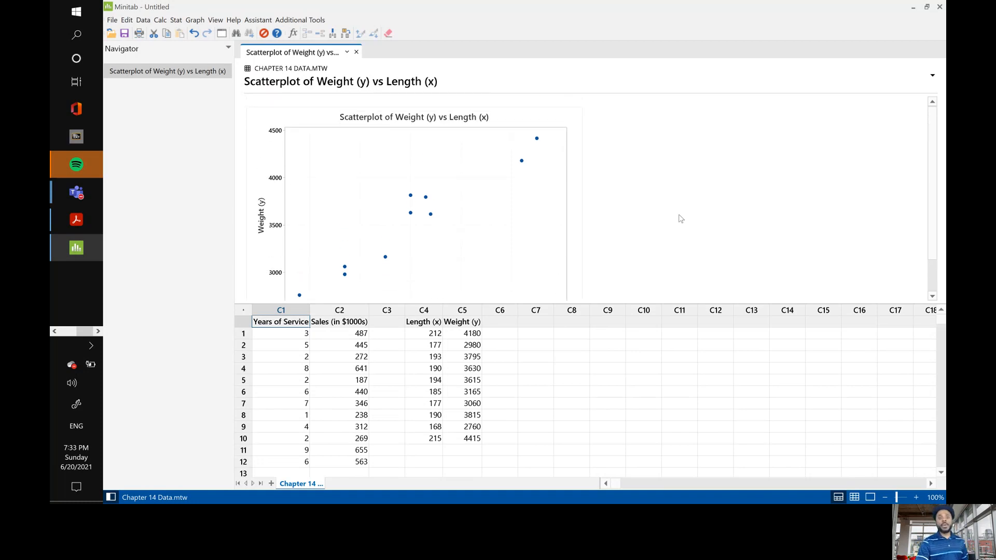
pyautogui.scroll(-2, 680, 218)
pyautogui.scroll(2, 680, 218)
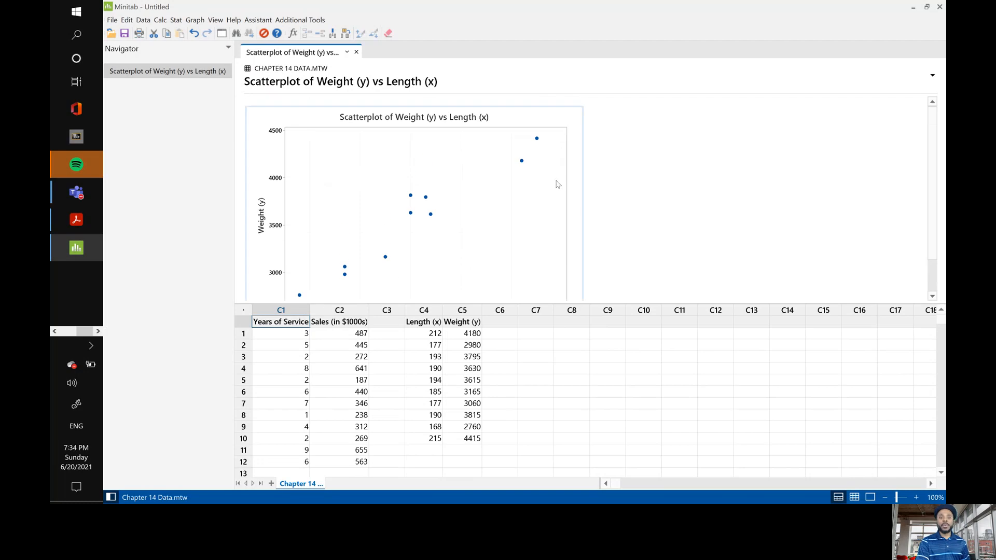
pyautogui.scroll(-2, 675, 200)
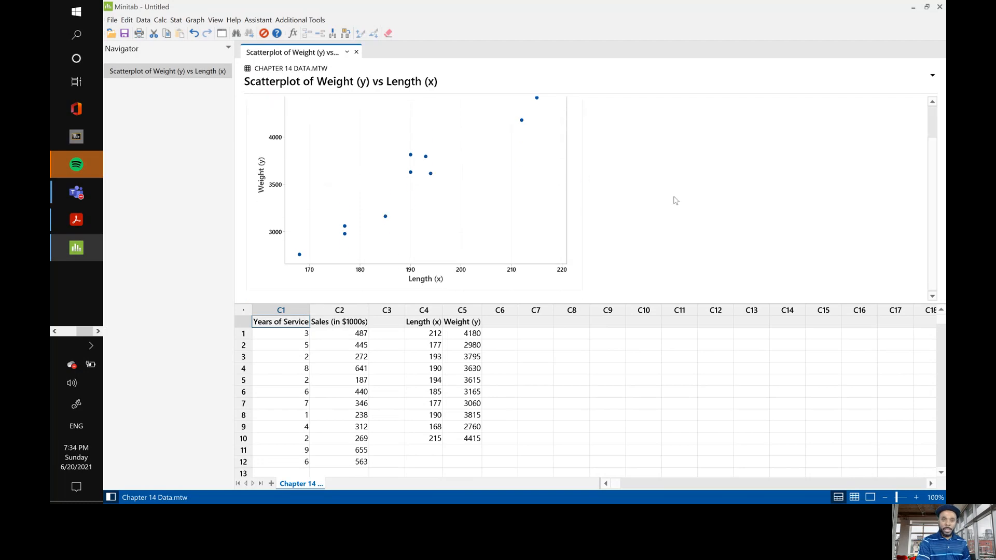
# Create a With Regression scatterplot of Weight (y) against Length (x) and enlarge the output area to fit the graph.
pyautogui.click(195, 21)
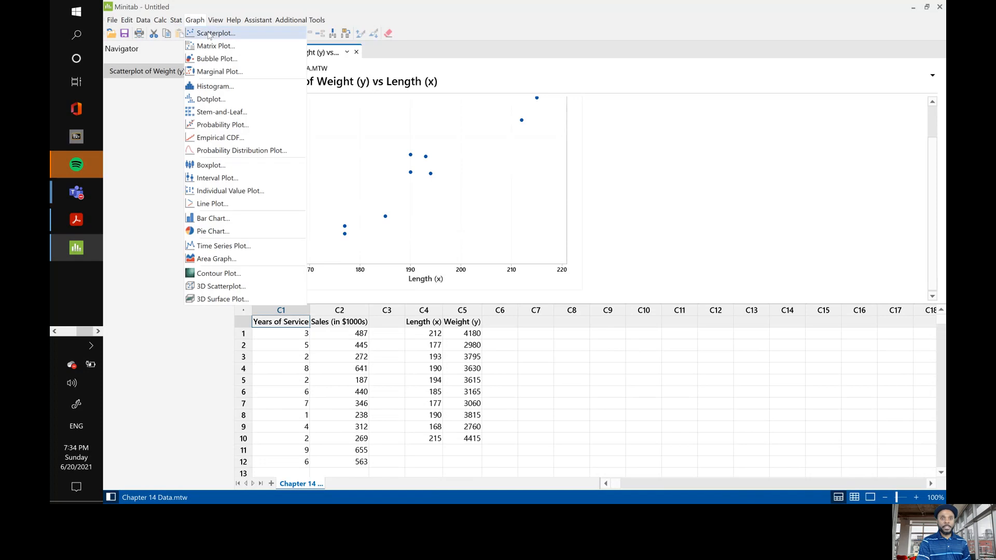
pyautogui.click(212, 34)
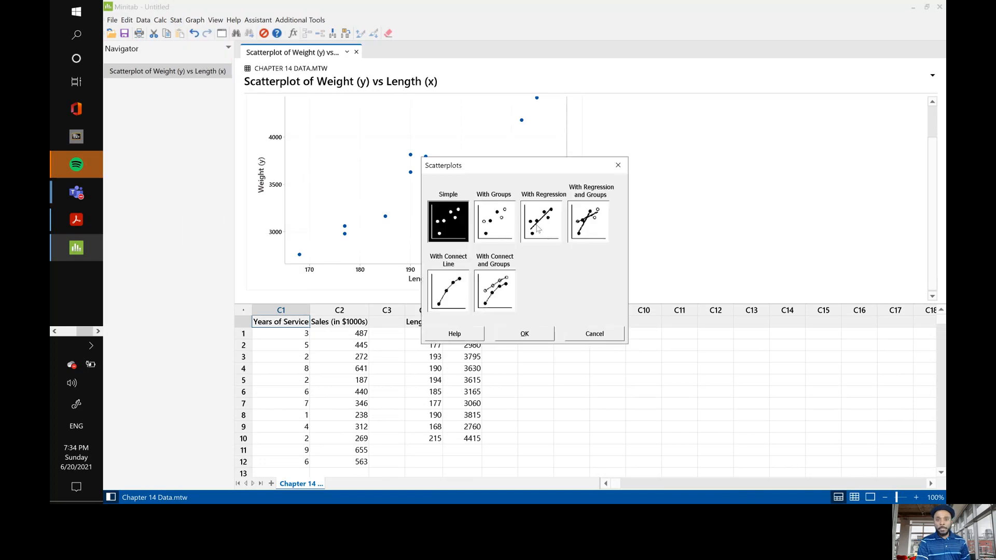
pyautogui.click(533, 229)
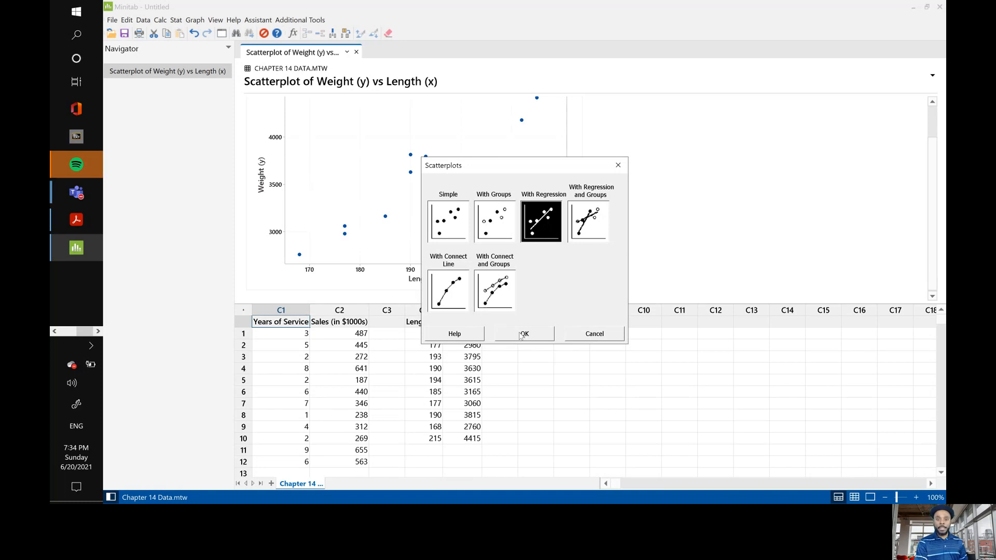
pyautogui.click(523, 335)
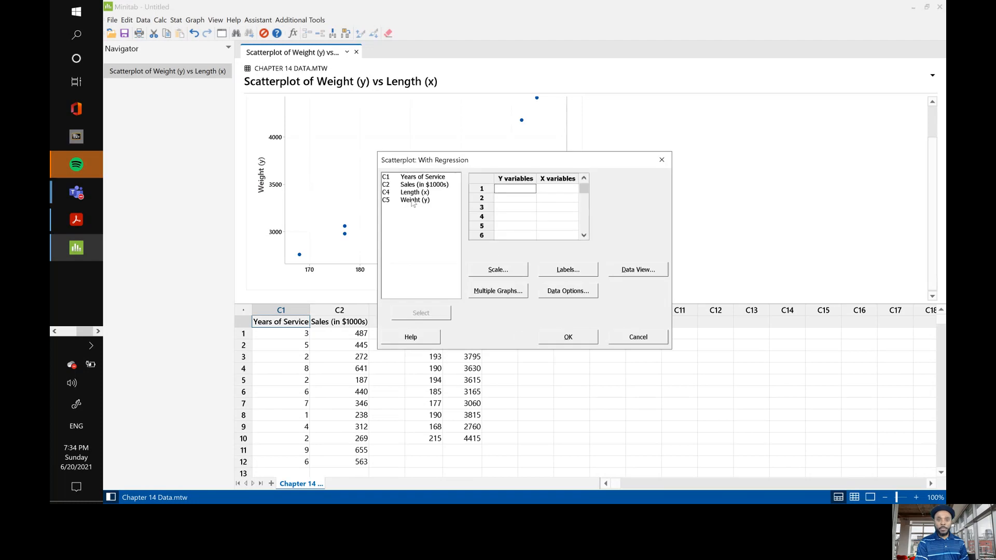
pyautogui.doubleClick(414, 201)
pyautogui.doubleClick(420, 193)
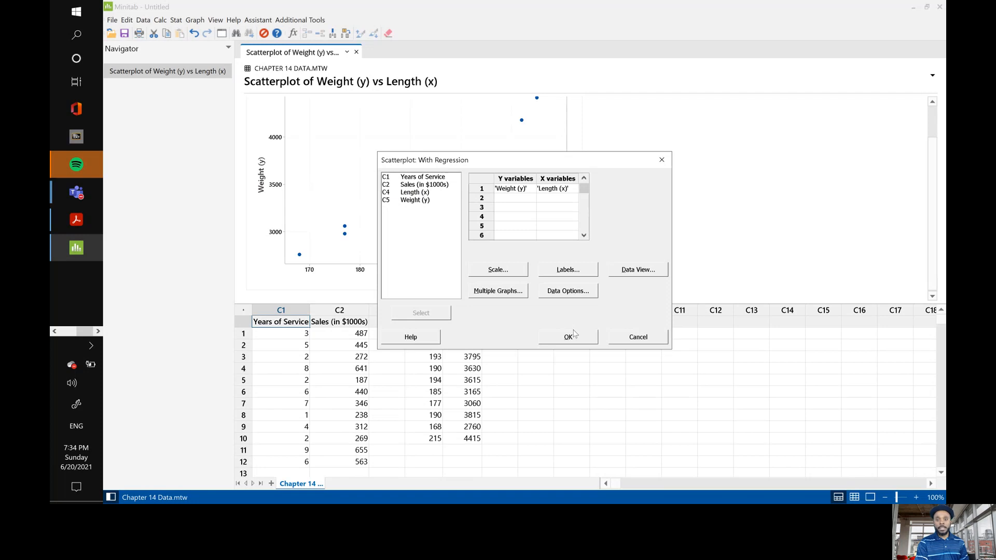
pyautogui.click(568, 337)
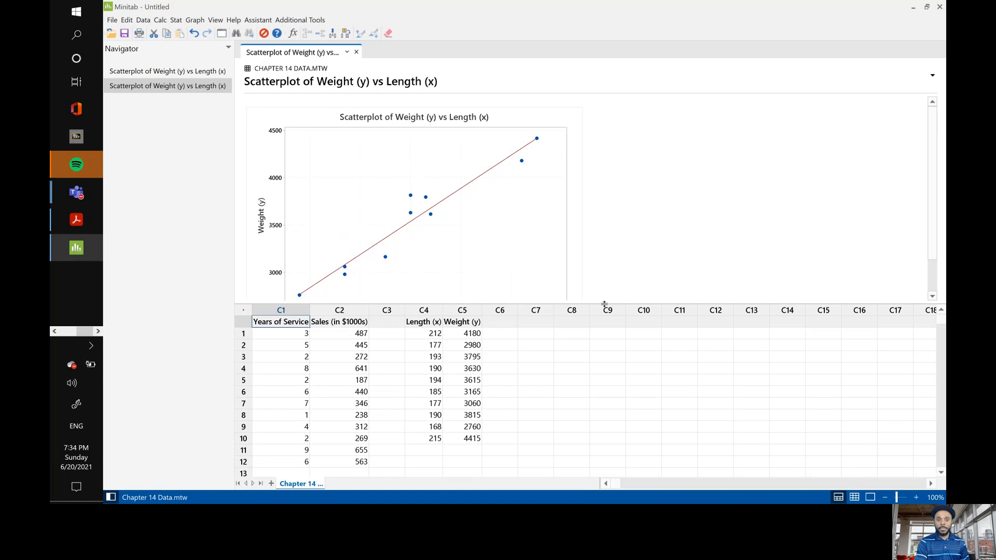
pyautogui.moveTo(604, 305); pyautogui.dragTo(604, 332)
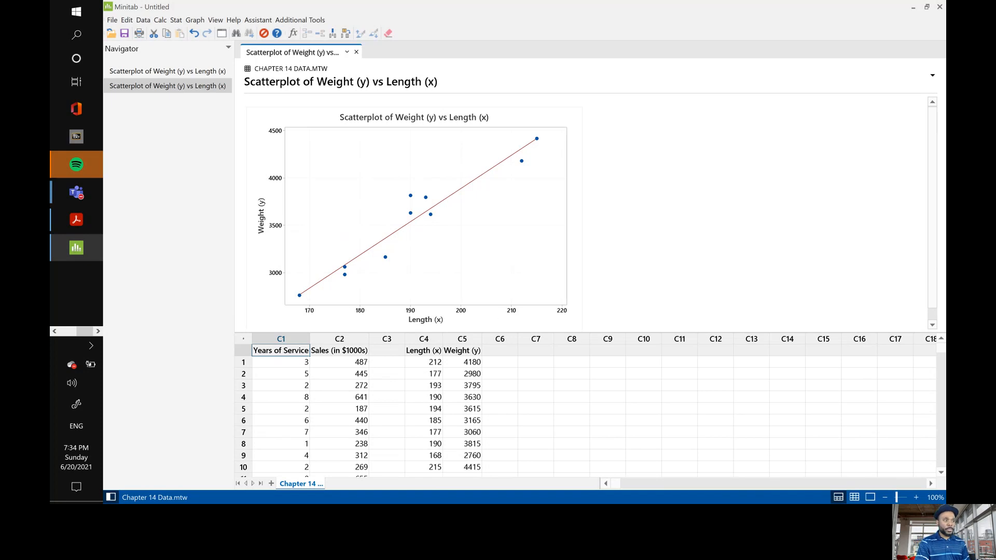
pyautogui.hotkey('alt', 'Tab')
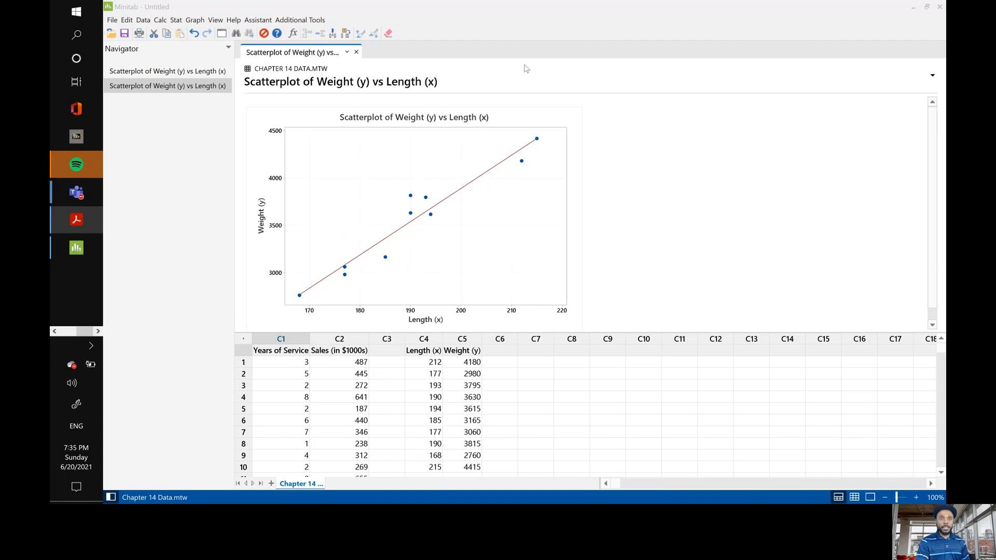
pyautogui.click(176, 21)
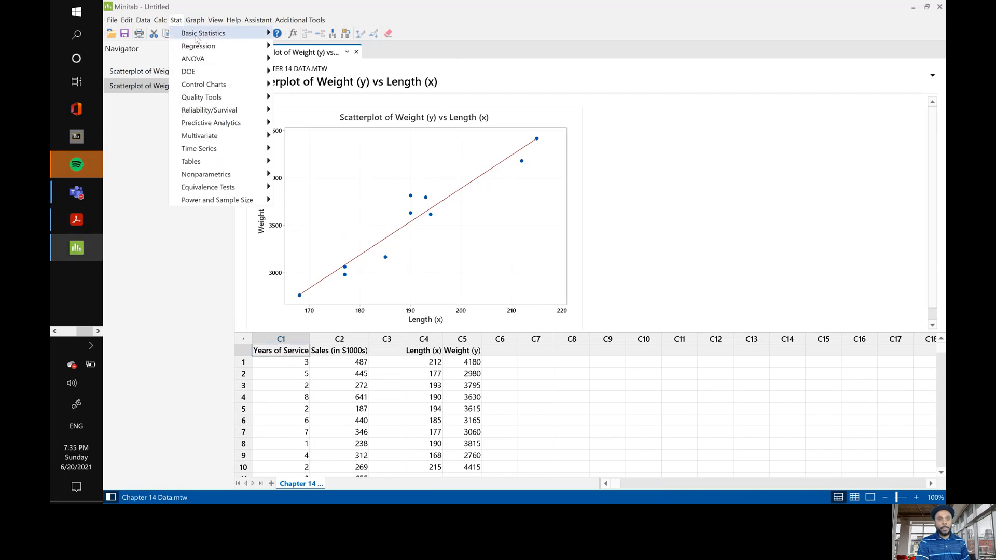
pyautogui.moveTo(202, 39)
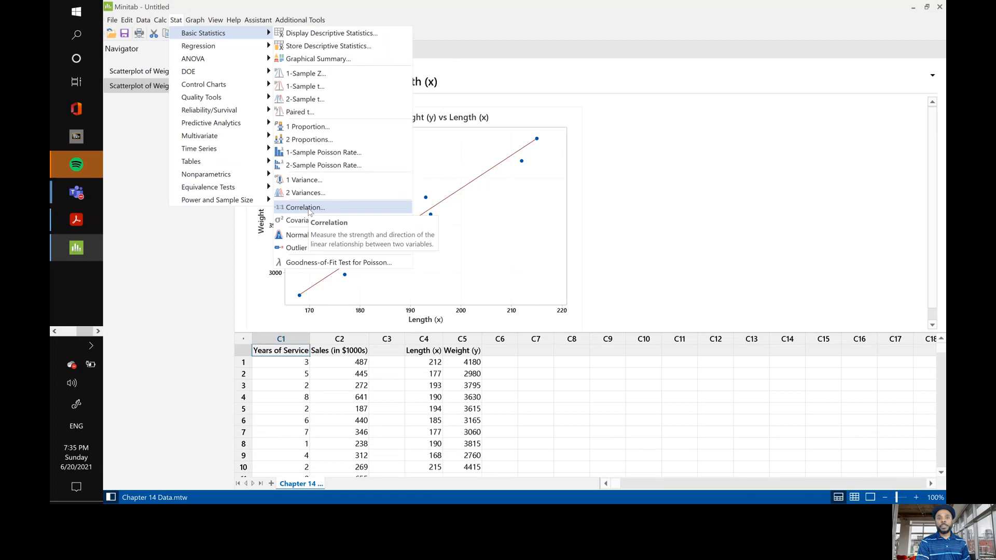
pyautogui.click(309, 208)
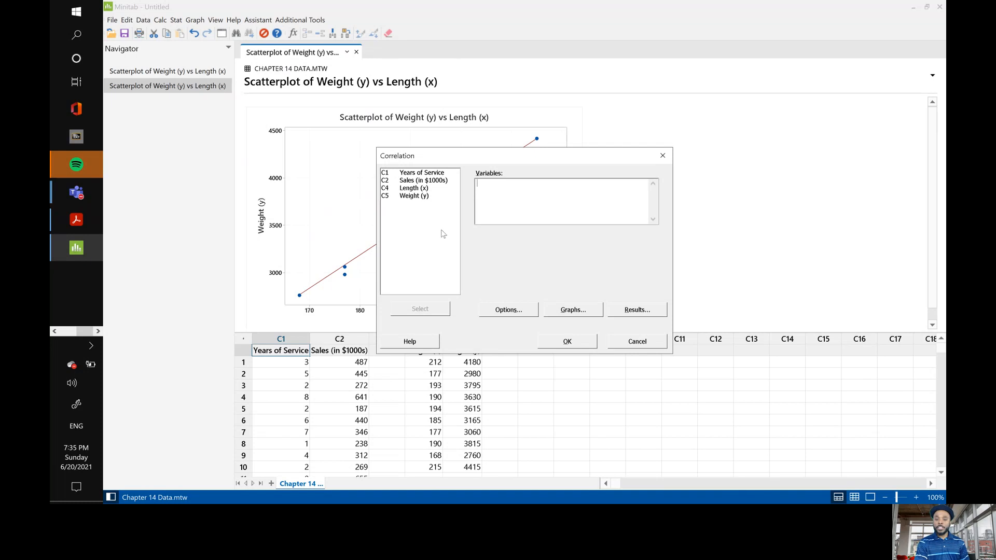
pyautogui.click(664, 157)
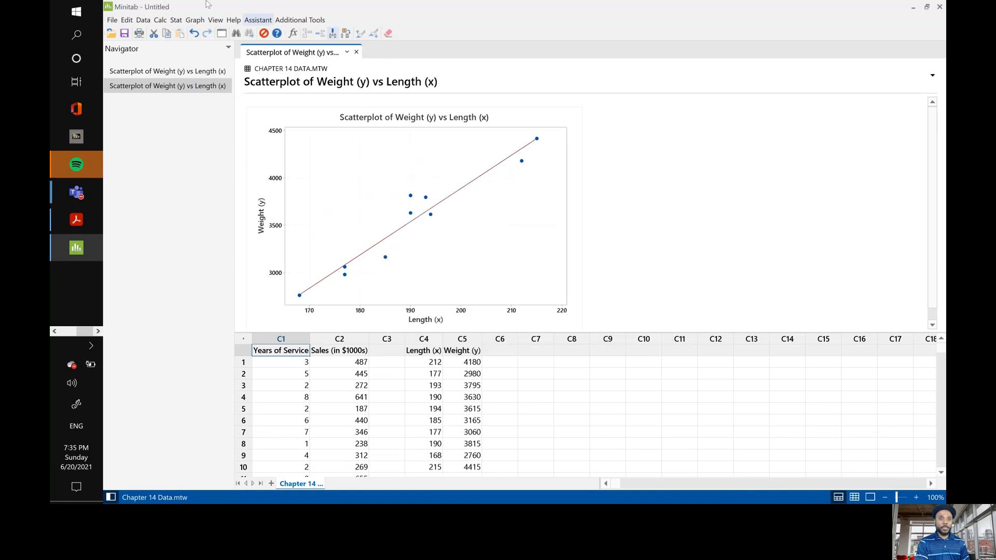
# Set up a correlation analysis with Length (x) and Weight (y) as the variables.
pyautogui.click(176, 21)
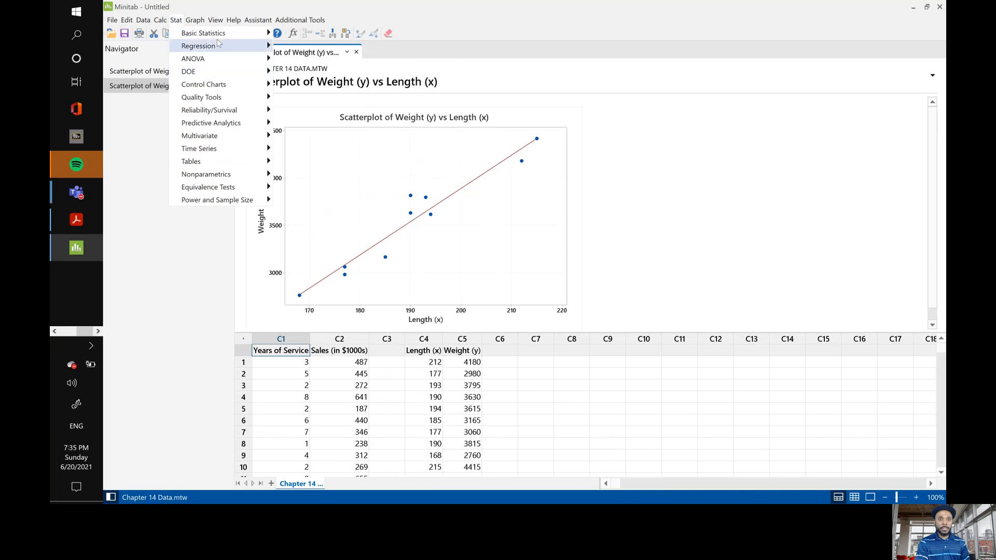
pyautogui.moveTo(207, 32)
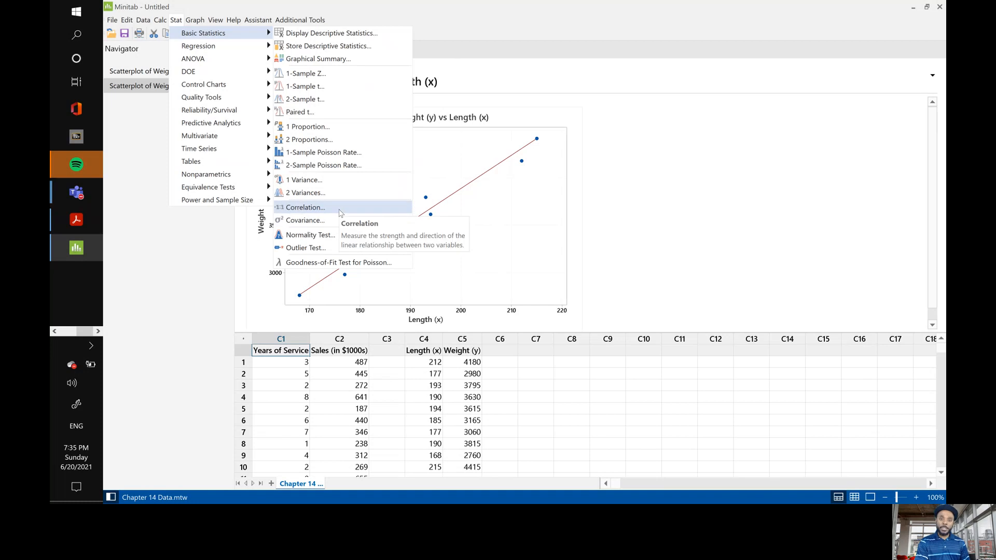
pyautogui.click(340, 213)
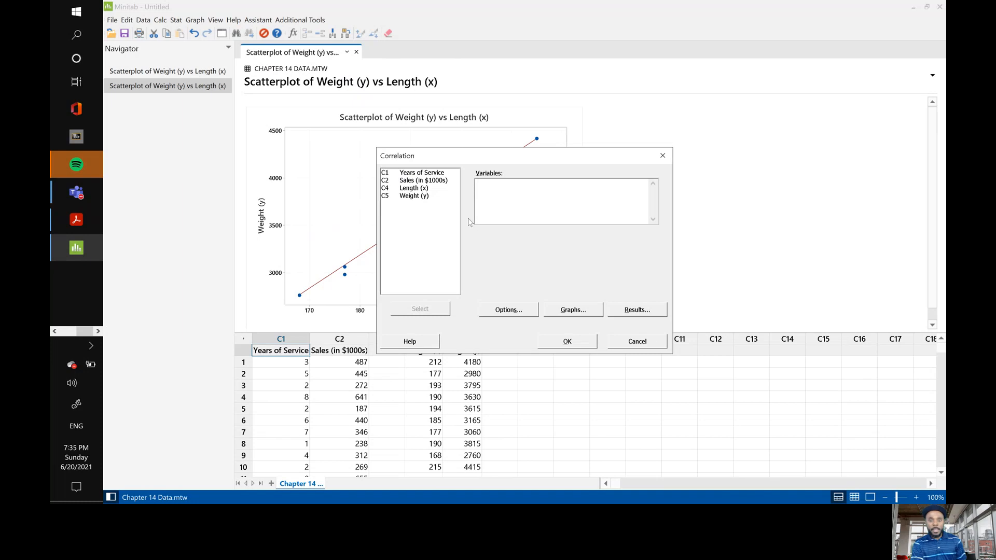
pyautogui.doubleClick(413, 188)
pyautogui.doubleClick(415, 196)
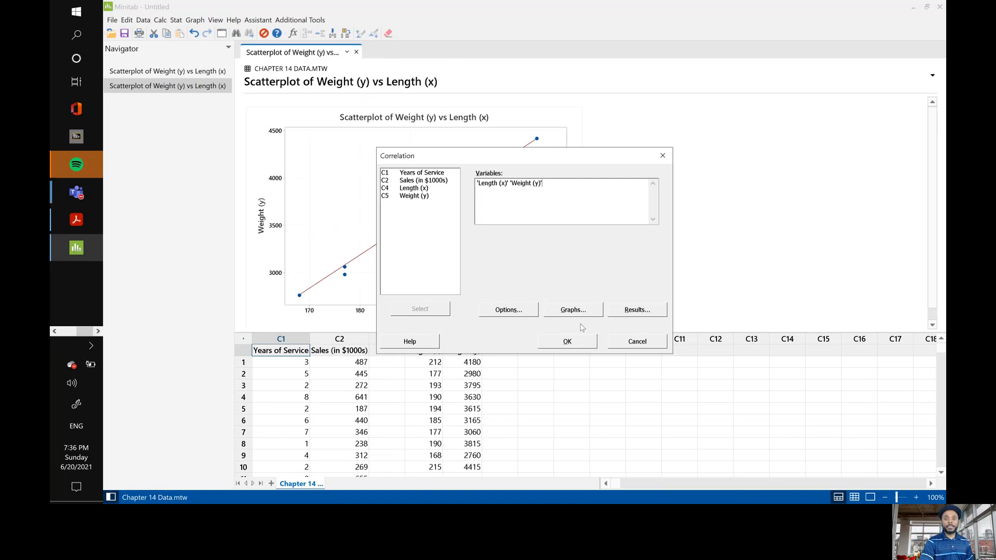
# Accept the Pearson correlation method and a 95.0 confidence level in the correlation options.
pyautogui.click(508, 310)
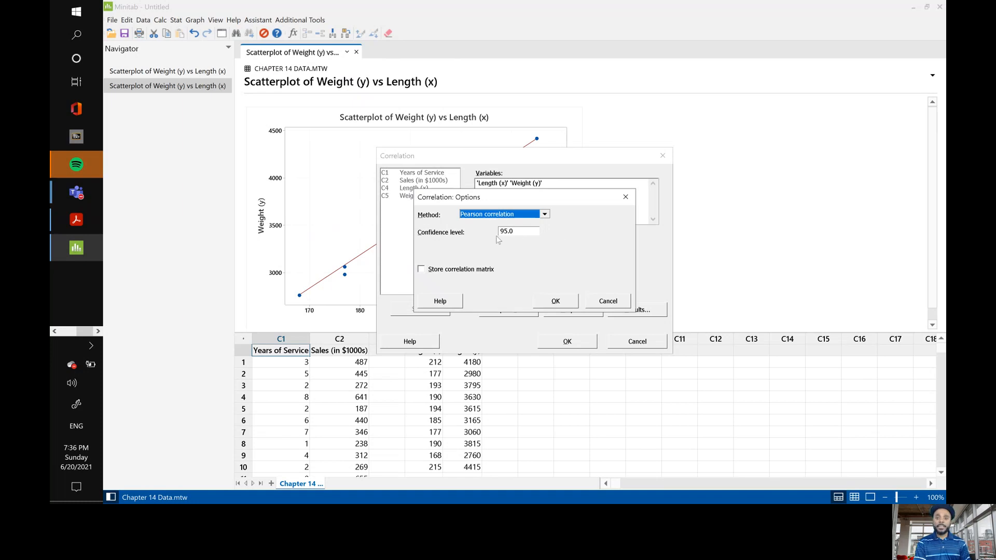
pyautogui.click(544, 216)
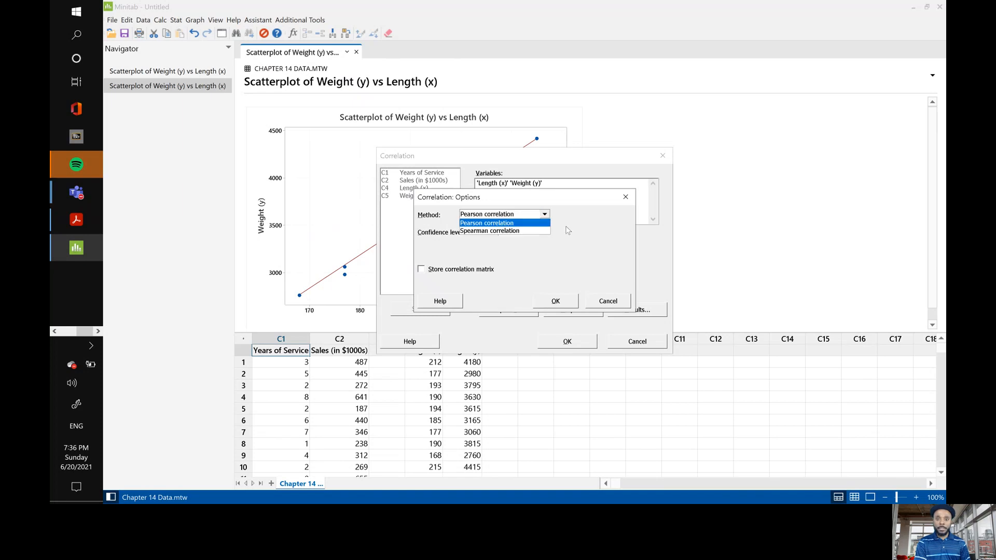
pyautogui.click(609, 235)
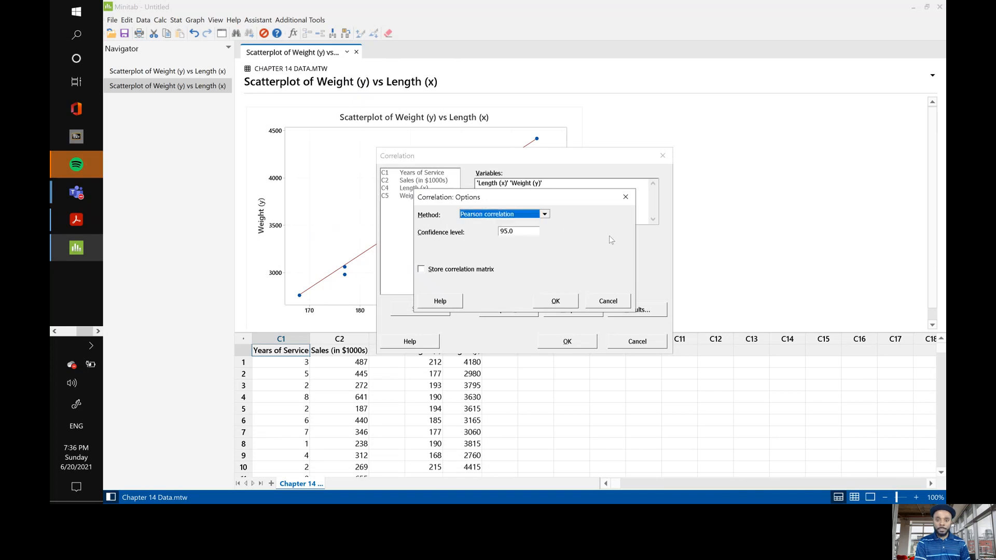
pyautogui.click(556, 301)
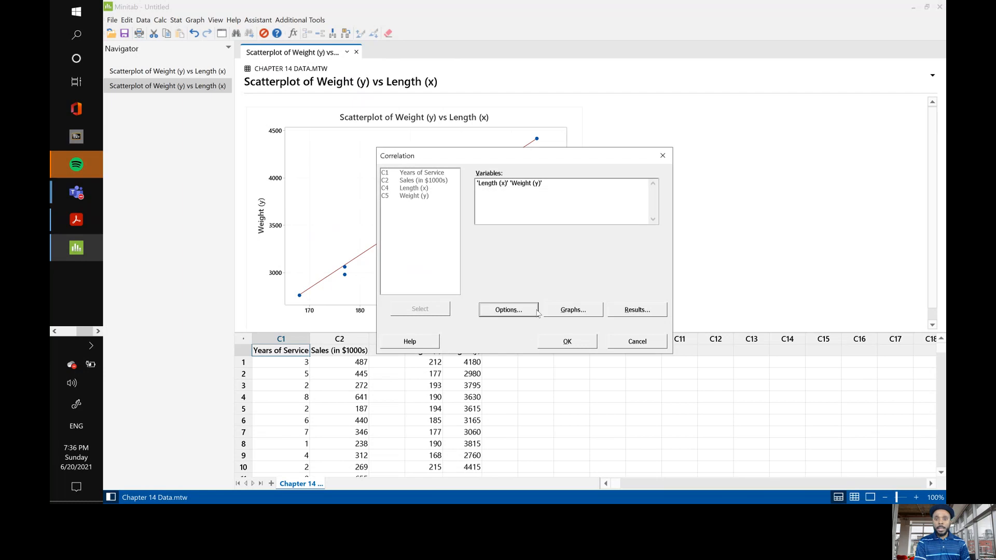
pyautogui.click(510, 310)
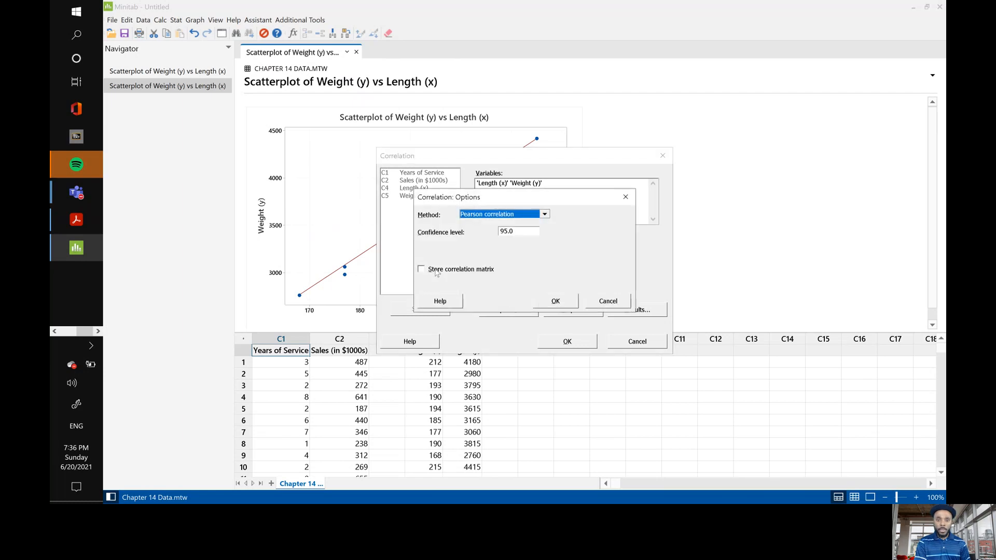
pyautogui.click(559, 306)
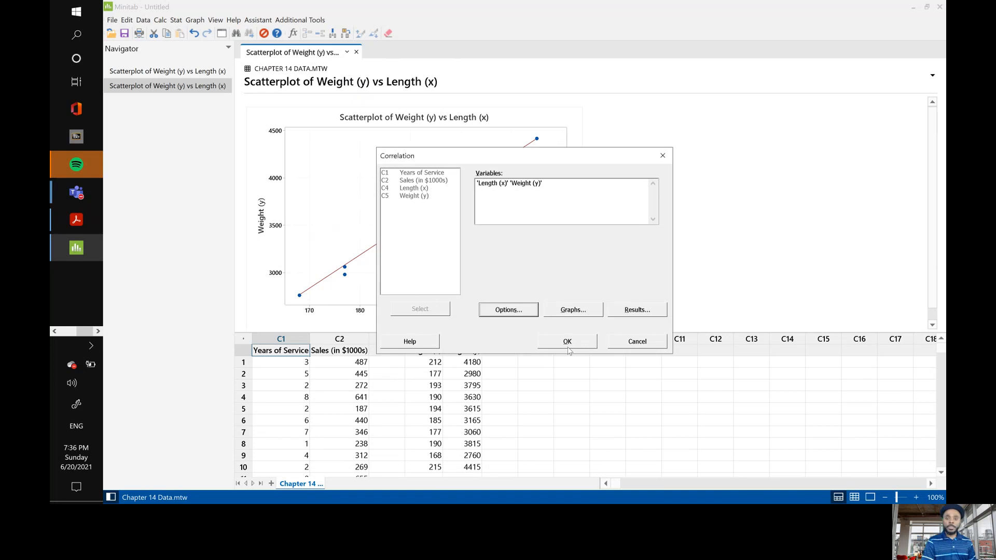
# Accept a lower-left matrix plot displaying correlations and intervals, and run the correlation analysis.
pyautogui.click(571, 313)
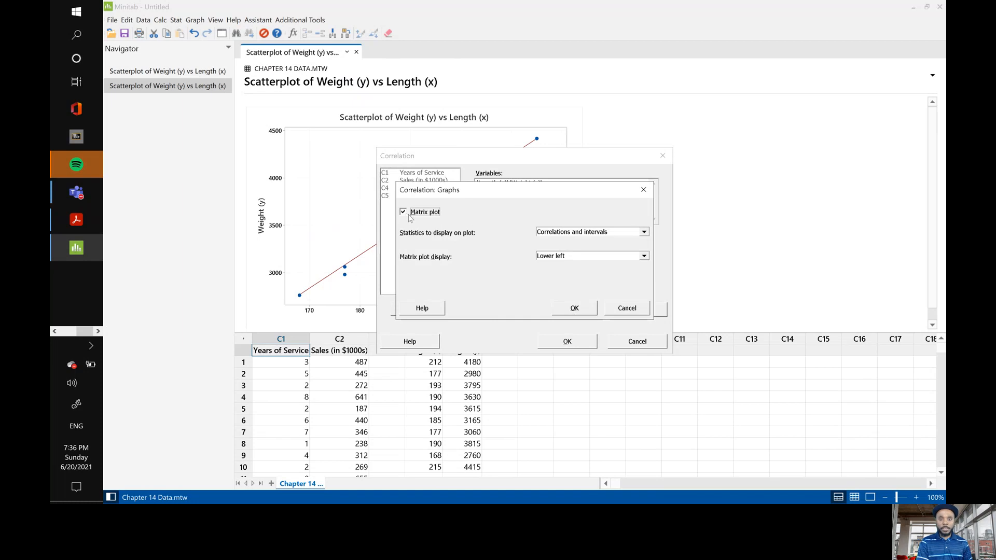
pyautogui.click(643, 233)
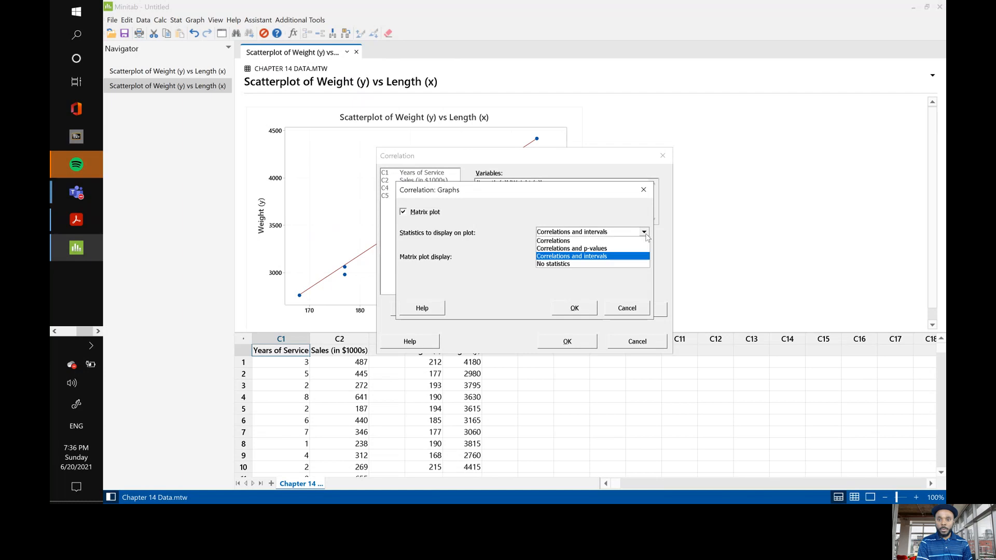
pyautogui.click(574, 200)
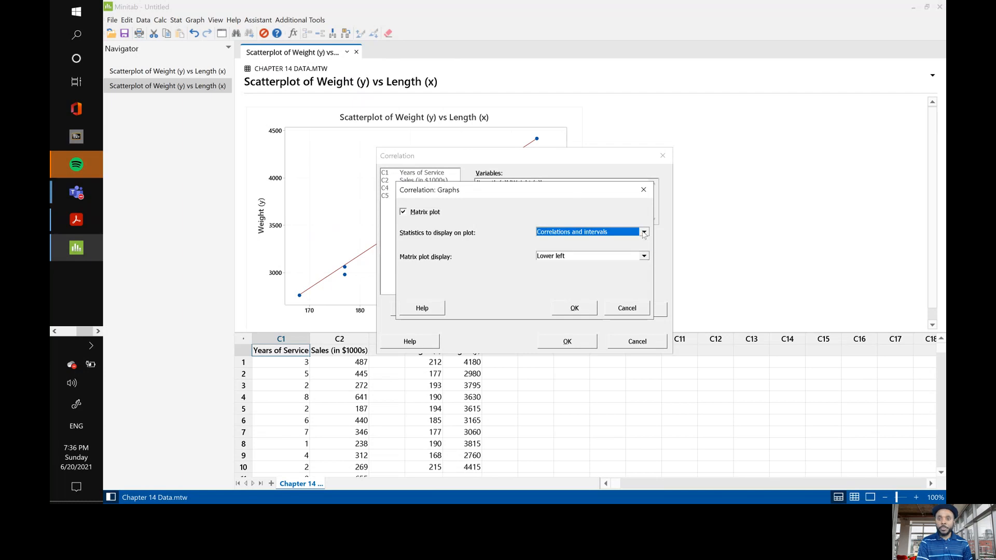
pyautogui.click(569, 311)
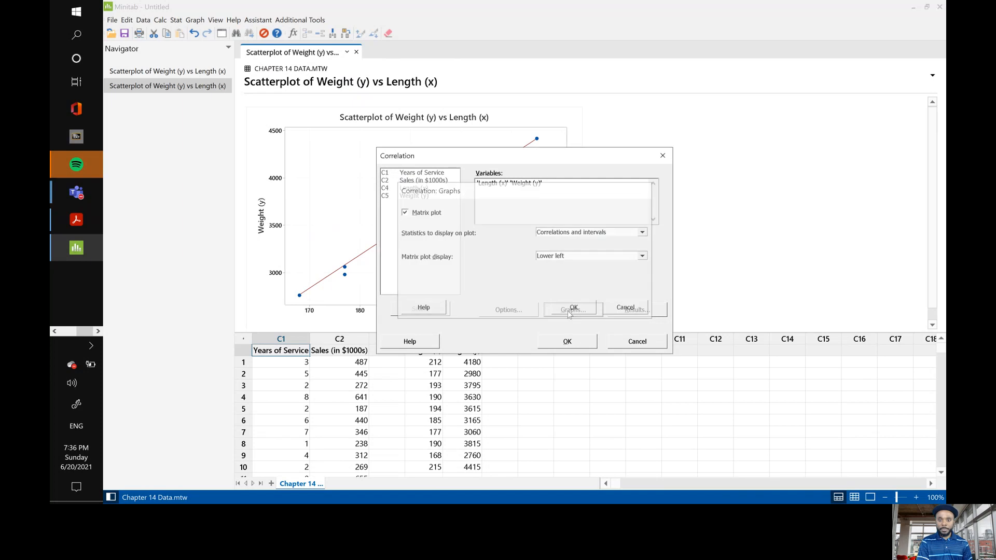
pyautogui.click(564, 341)
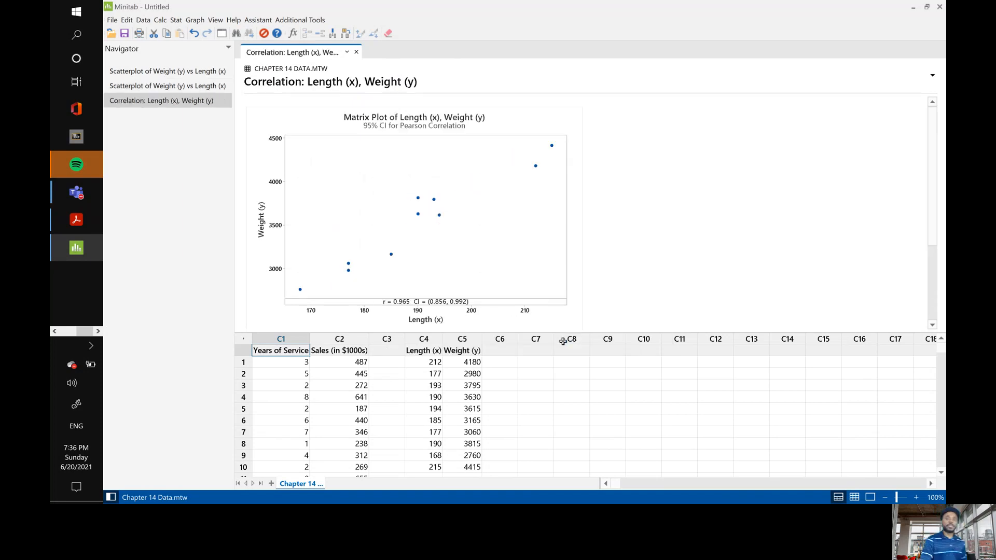
# Examine the matrix plot, method and Pearson correlation results for Length (x) and Weight (y).
pyautogui.scroll(-3, 611, 239)
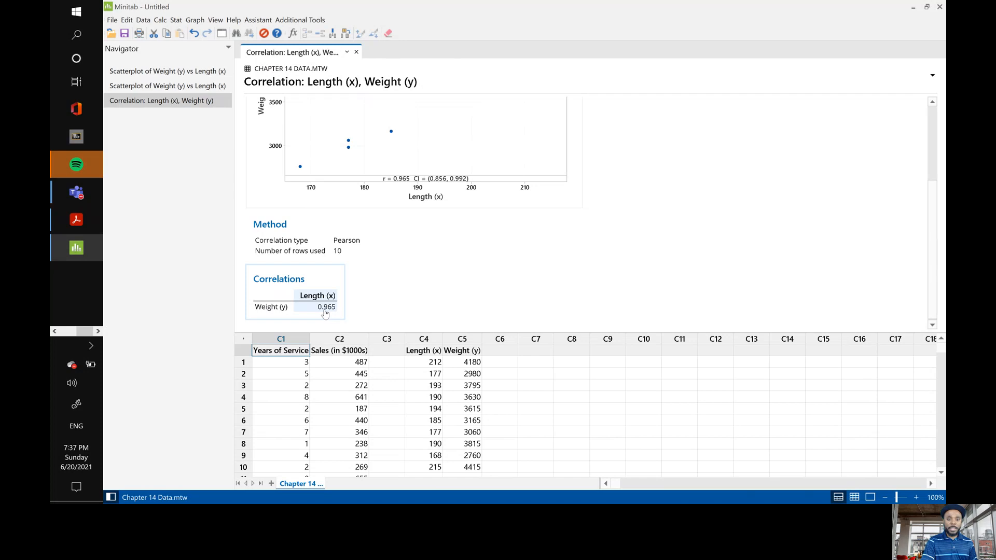
pyautogui.scroll(3, 551, 301)
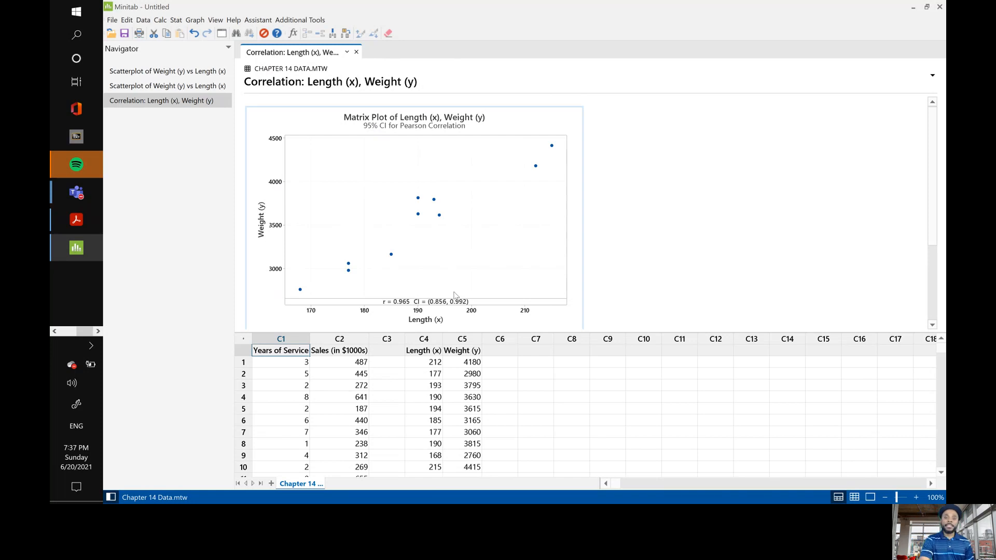
pyautogui.scroll(-3, 495, 292)
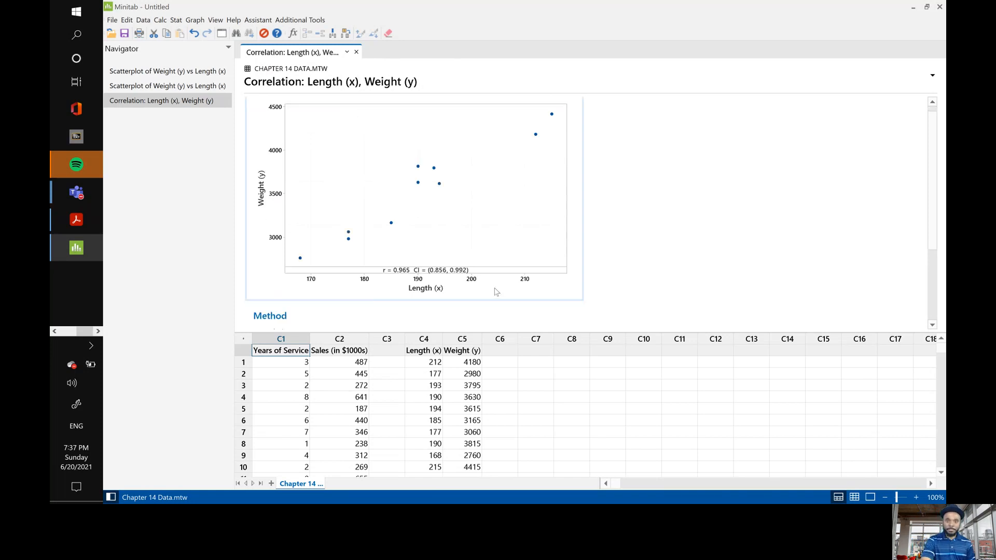
pyautogui.scroll(-2, 496, 292)
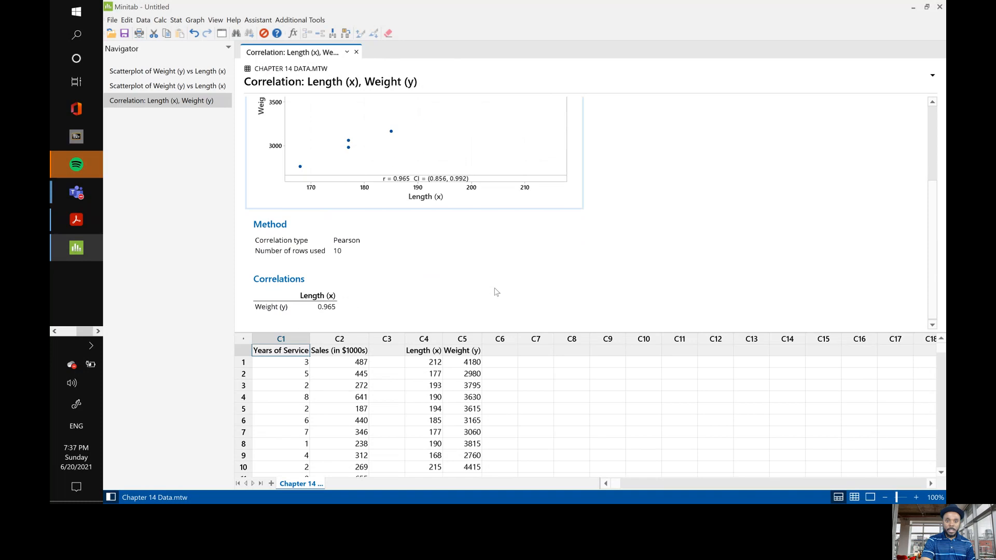
pyautogui.scroll(2, 495, 292)
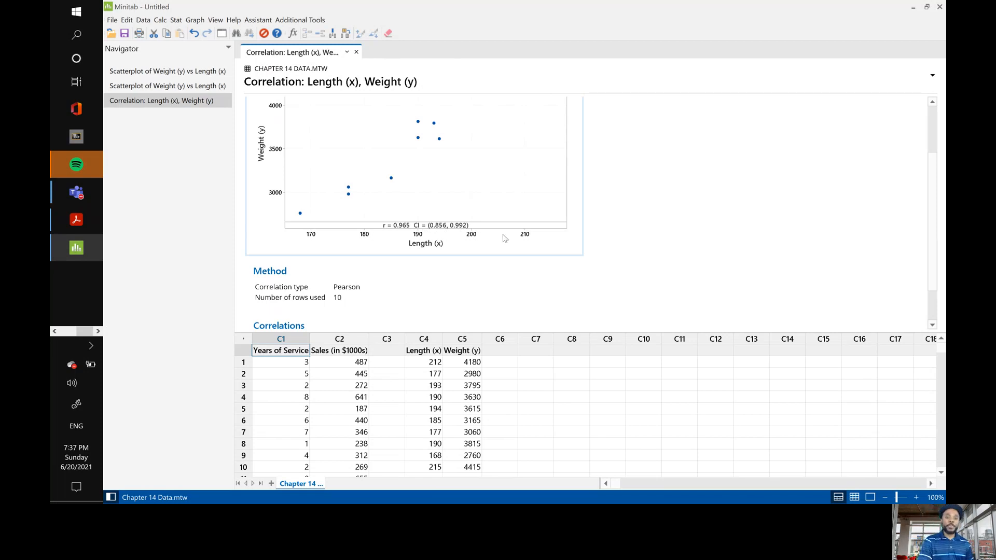
pyautogui.scroll(2, 503, 238)
pyautogui.scroll(1, 502, 238)
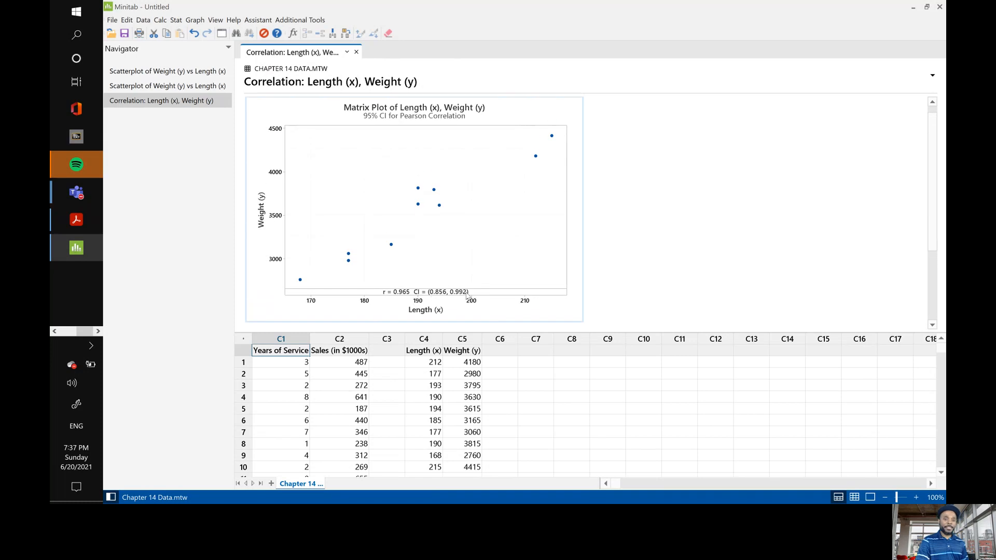
pyautogui.scroll(-5, 467, 296)
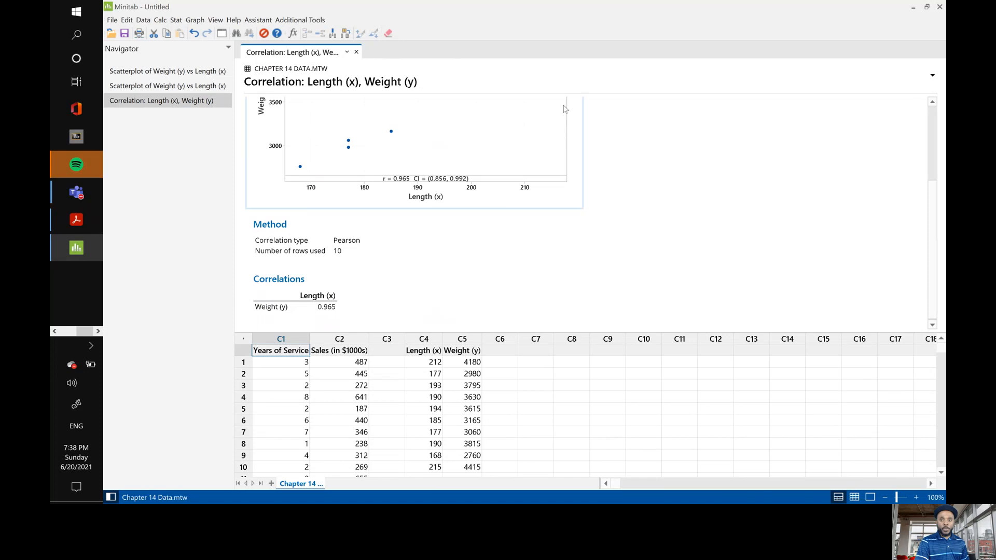
pyautogui.scroll(3, 556, 171)
pyautogui.scroll(-1, 556, 172)
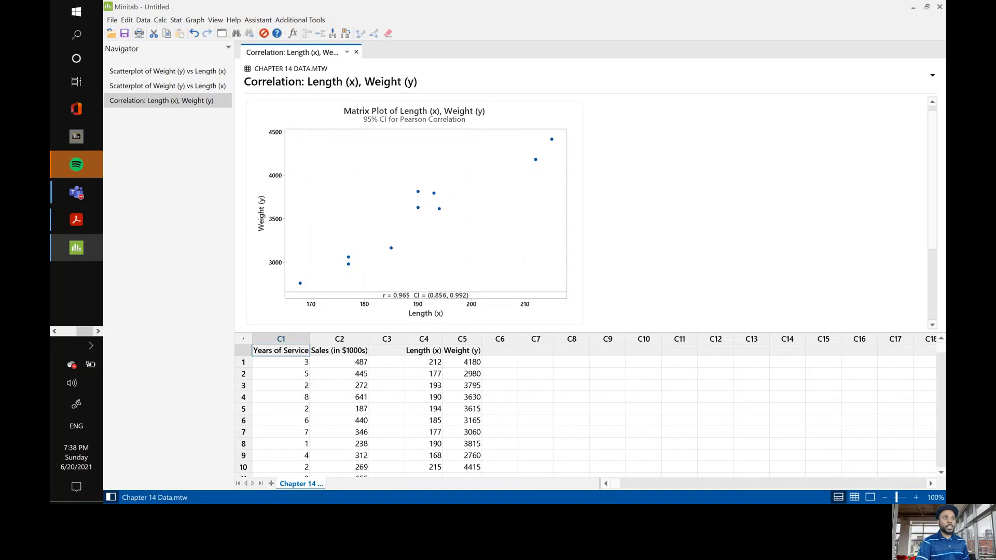
pyautogui.hotkey('alt', 'Tab')
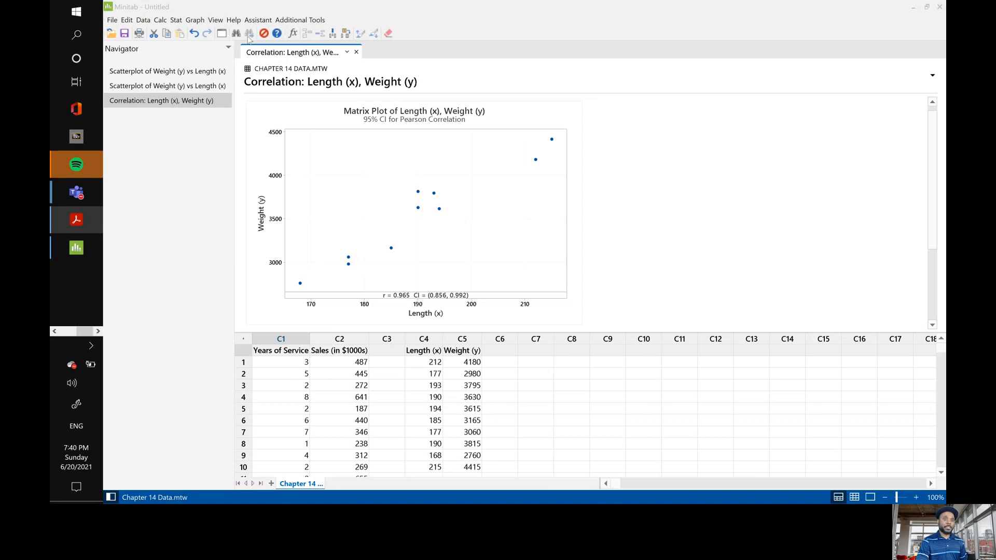
# Set up a With Regression scatterplot with Sales (in $1000s) as the Y variable and Years of Service as the X variable.
pyautogui.click(193, 21)
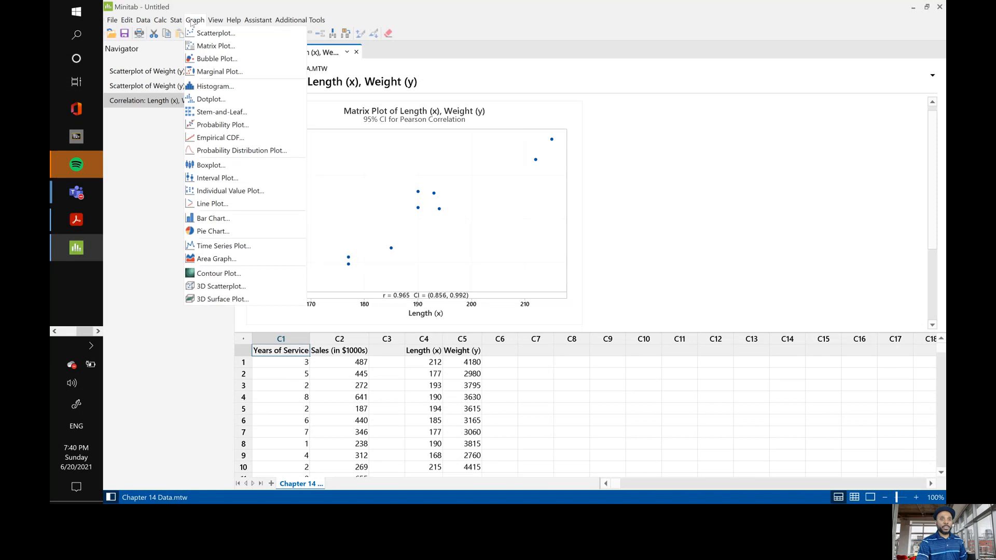
pyautogui.click(217, 33)
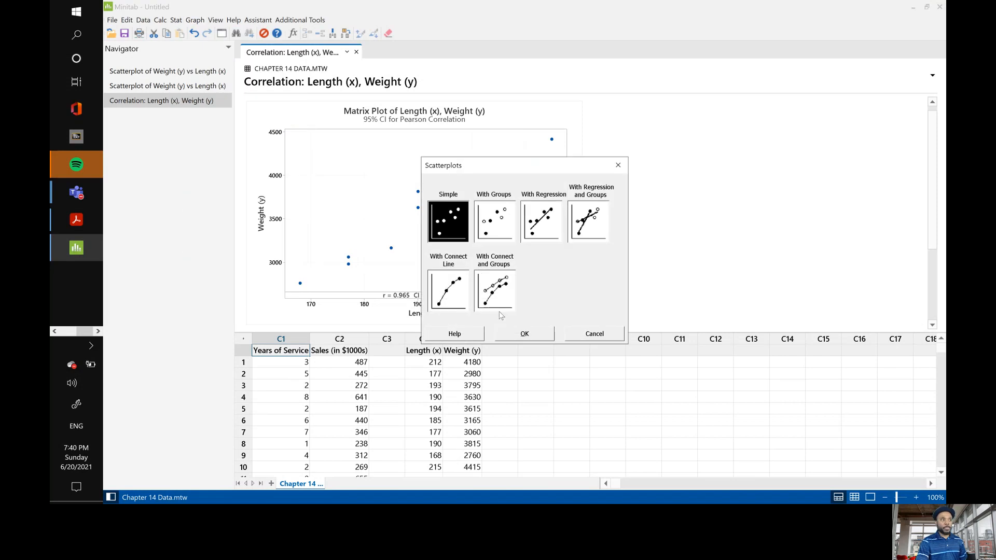
pyautogui.click(540, 220)
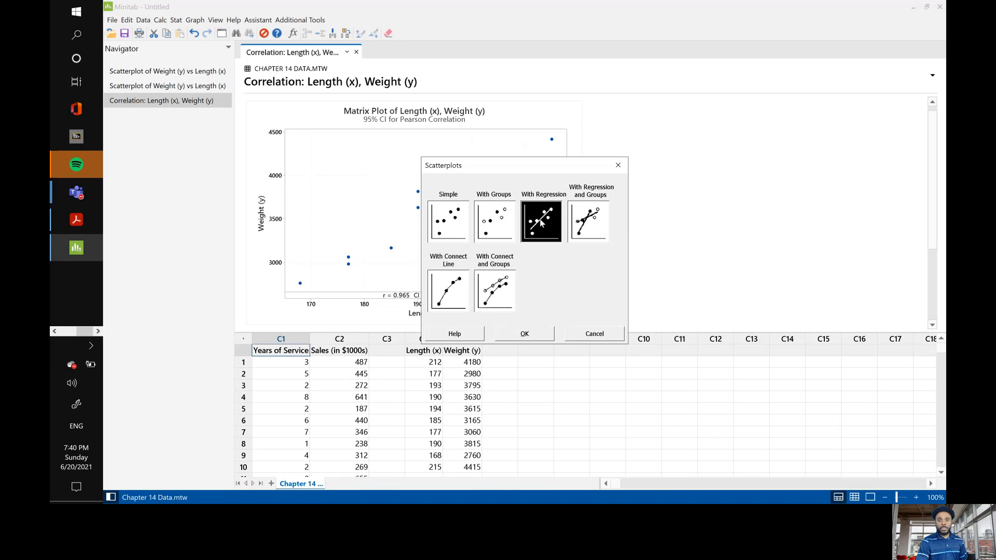
pyautogui.click(522, 334)
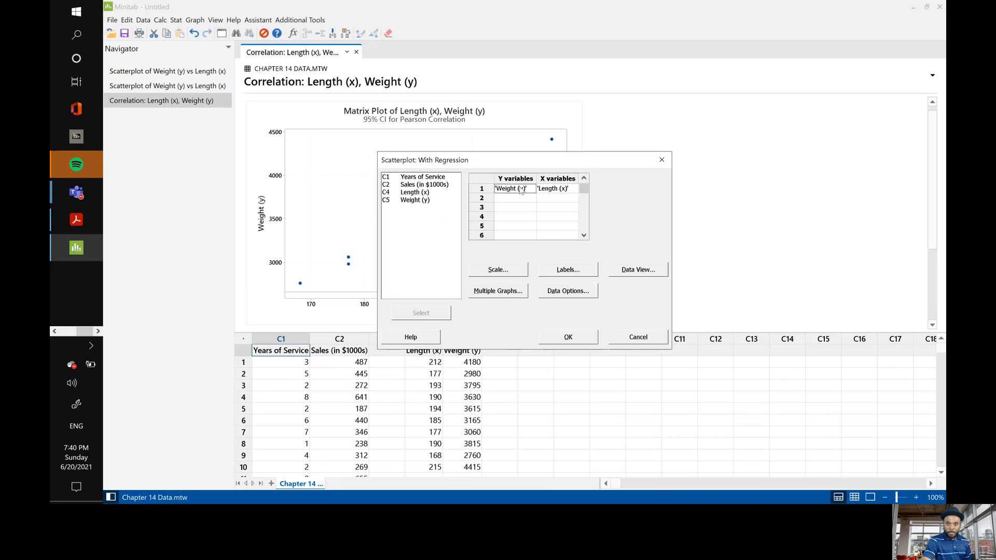
pyautogui.doubleClick(417, 180)
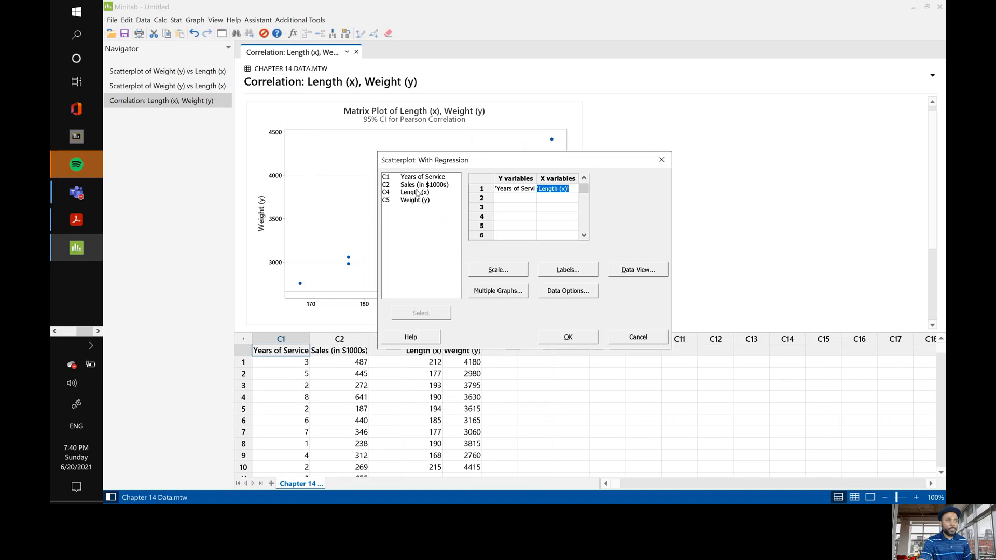
pyautogui.click(510, 190)
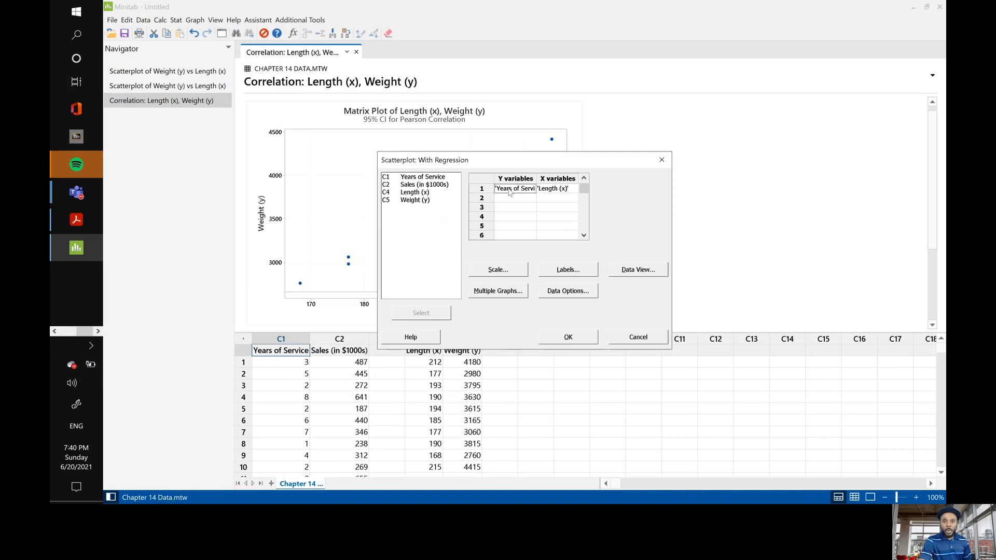
pyautogui.doubleClick(410, 185)
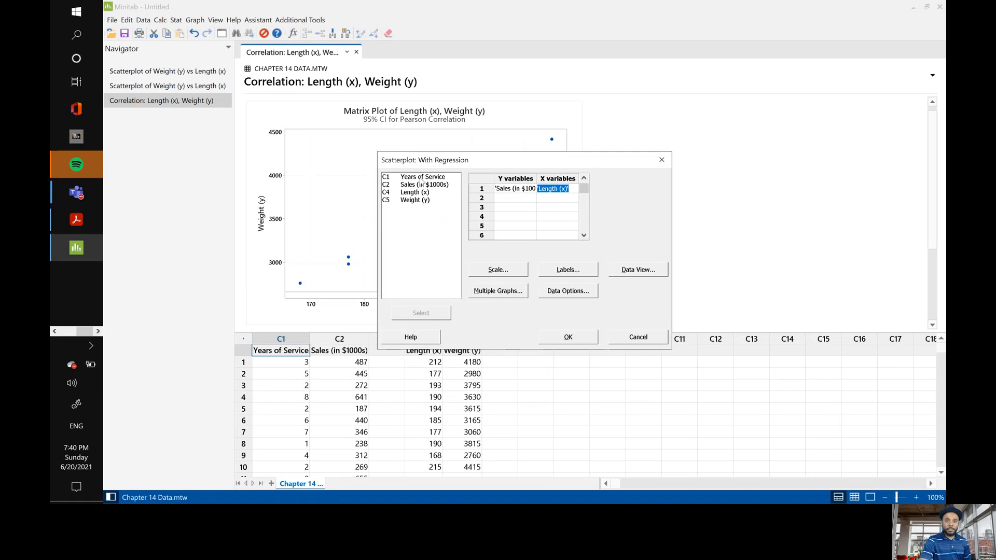
pyautogui.doubleClick(420, 178)
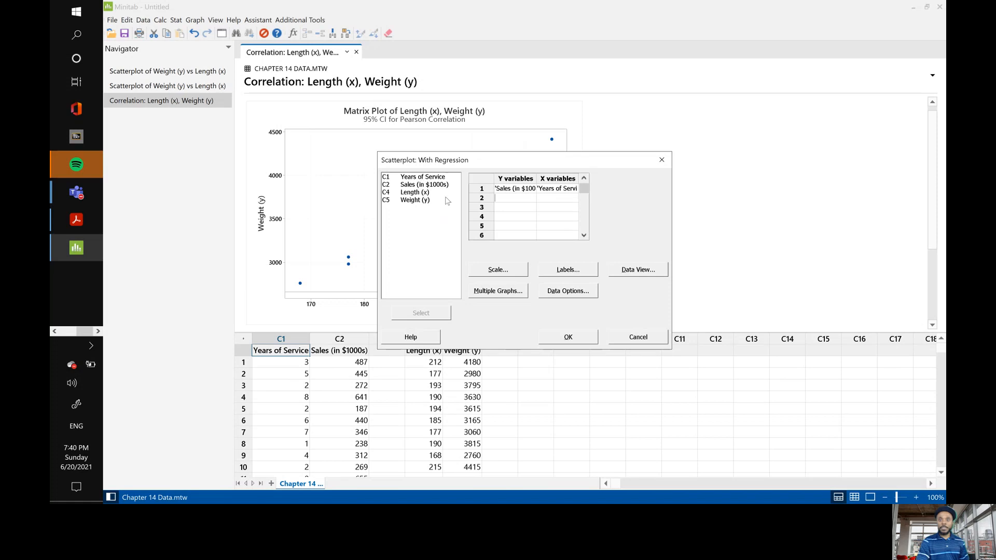
# Accept the default scale settings and blank titles and footnotes, create the Sales versus Years of Service scatterplot, and view it.
pyautogui.click(501, 273)
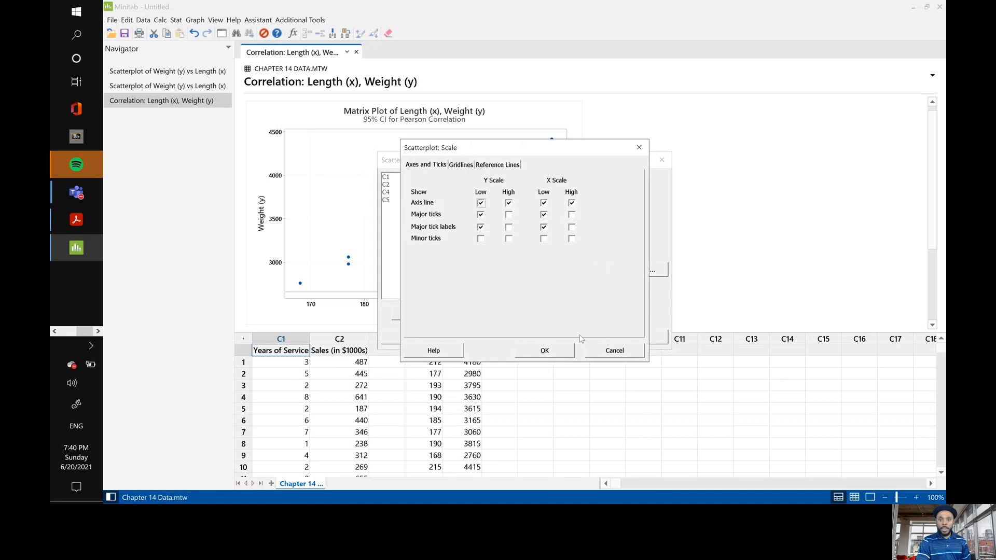
pyautogui.click(548, 352)
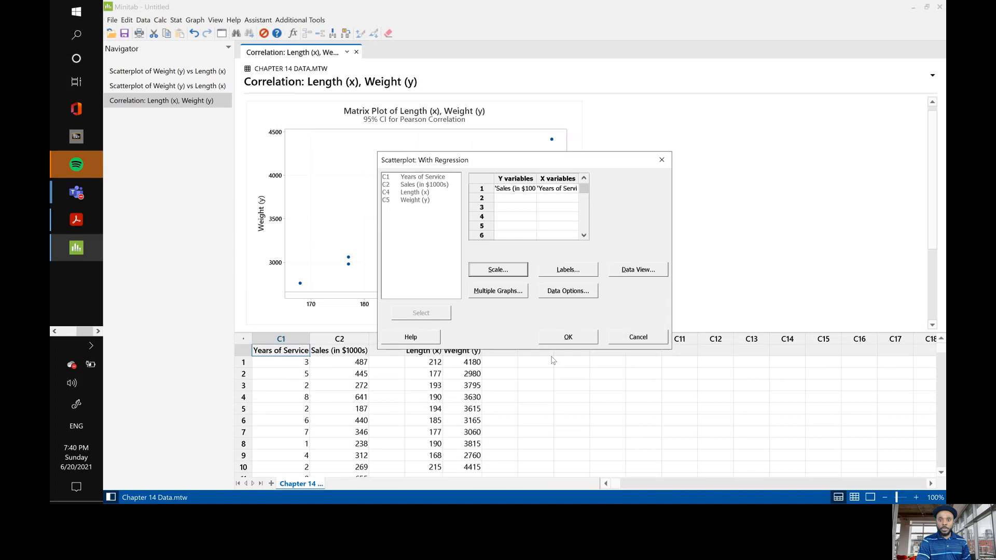
pyautogui.click(566, 268)
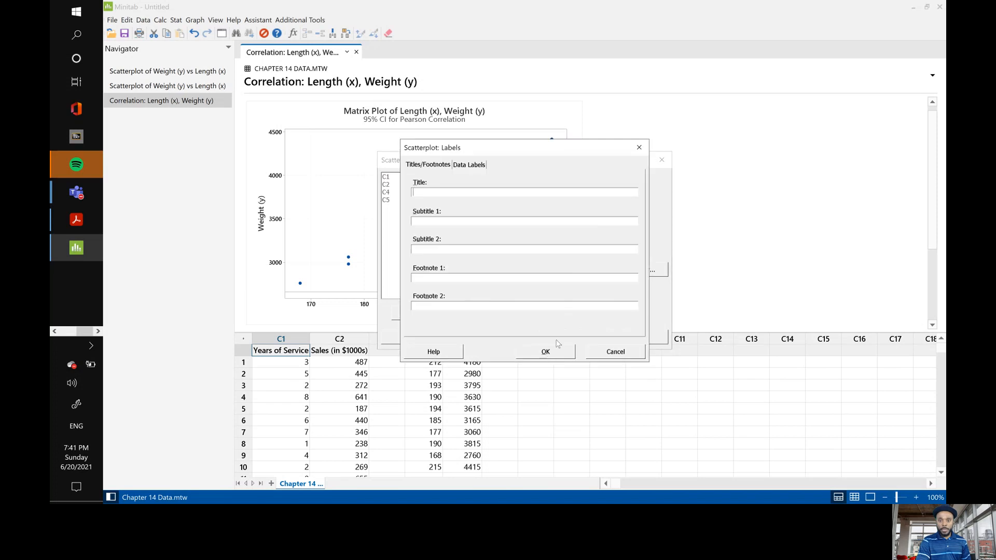
pyautogui.click(545, 351)
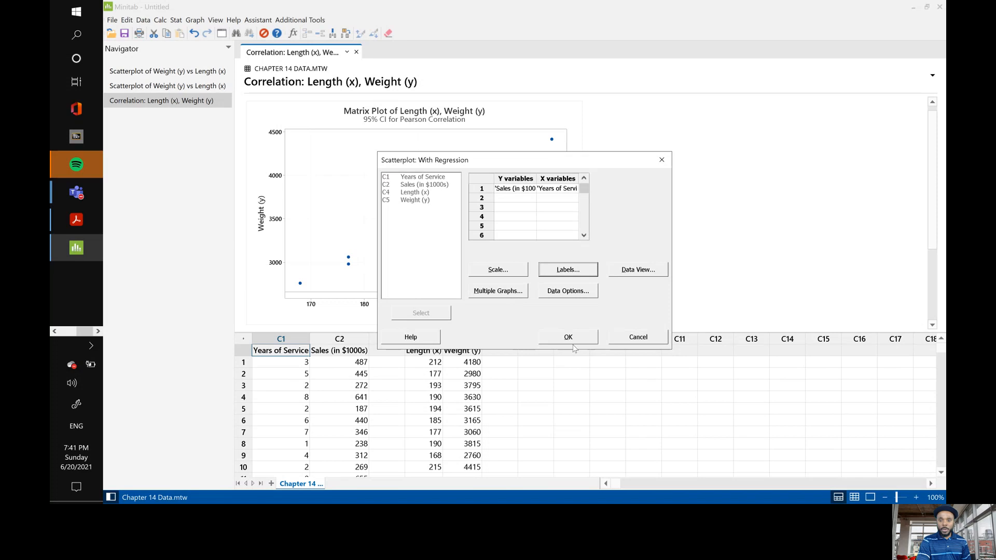
pyautogui.click(569, 338)
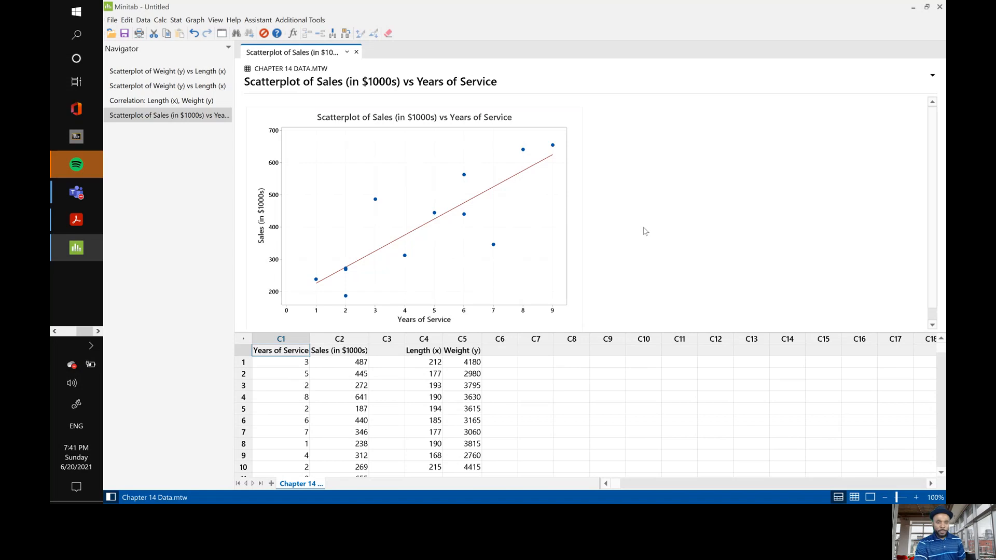
pyautogui.scroll(-1, 644, 230)
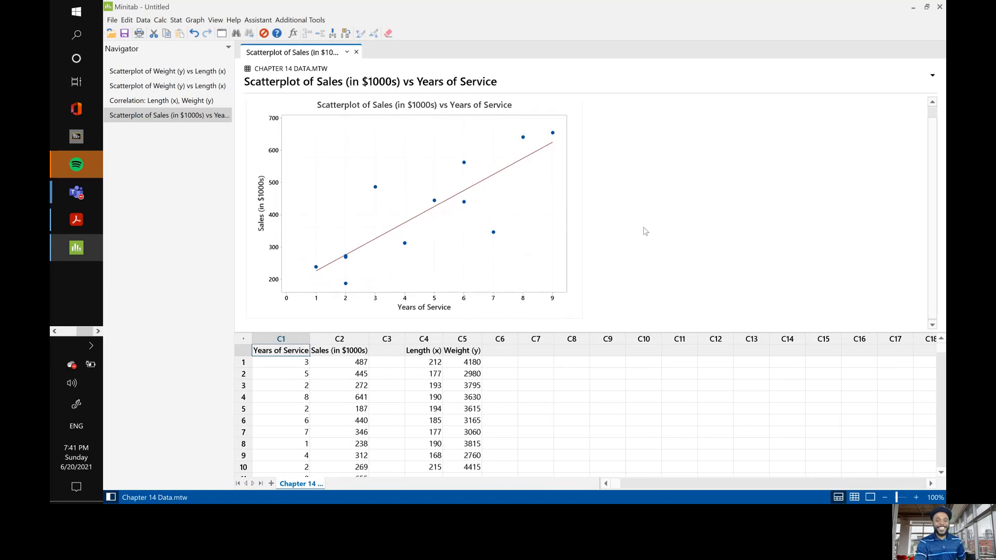
pyautogui.scroll(1, 645, 230)
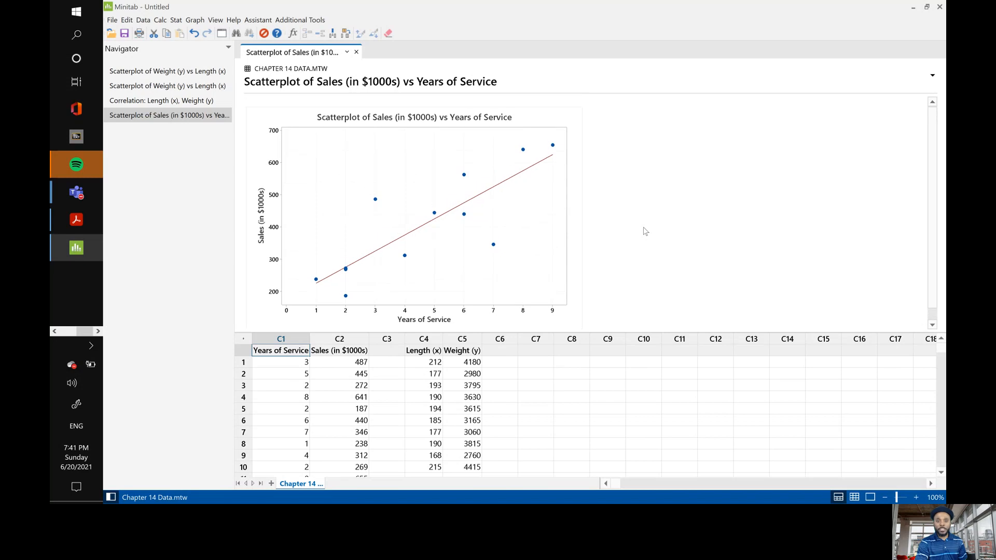
# Run a correlation analysis on Years of Service and Sales (in $1000s), and view its correlation results.
pyautogui.click(196, 20)
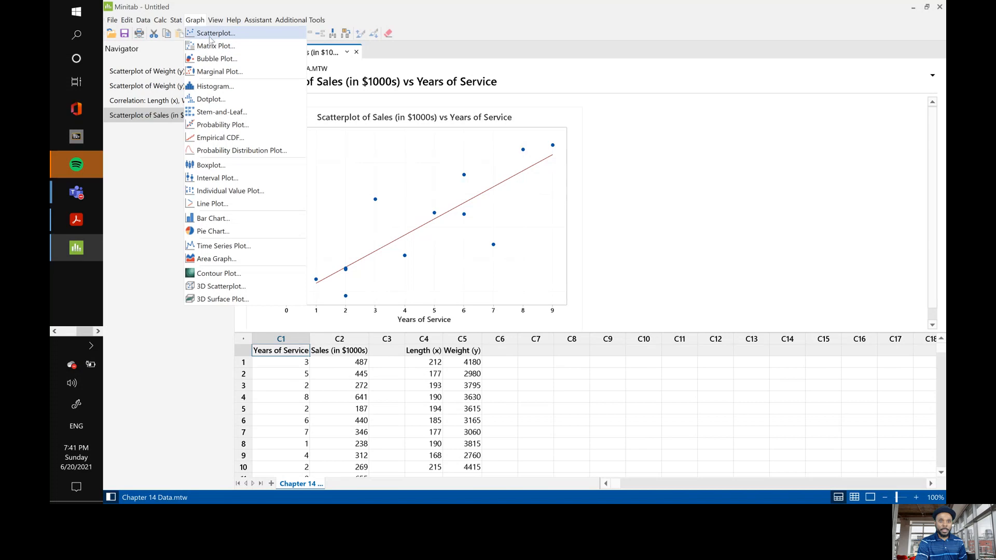
pyautogui.moveTo(176, 20)
pyautogui.moveTo(195, 34)
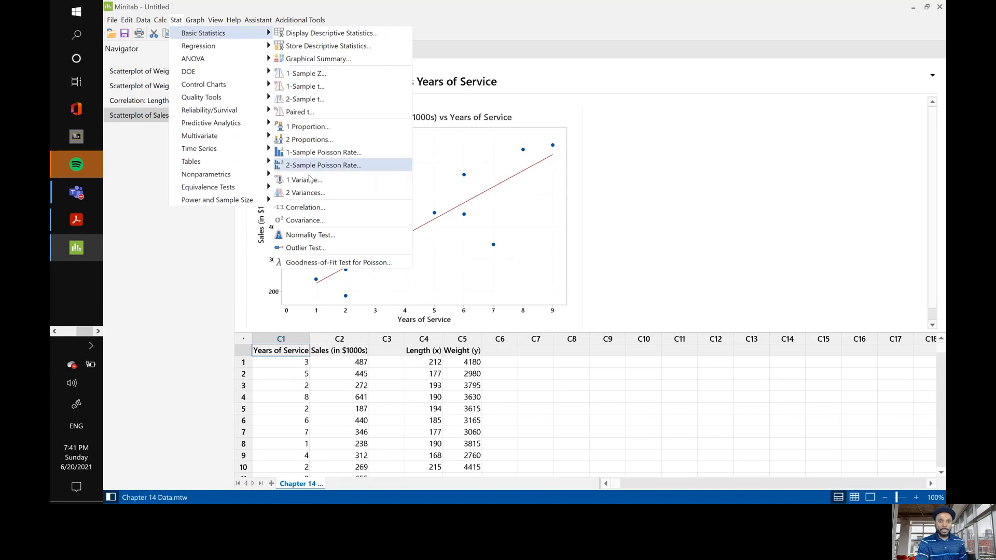
pyautogui.click(316, 209)
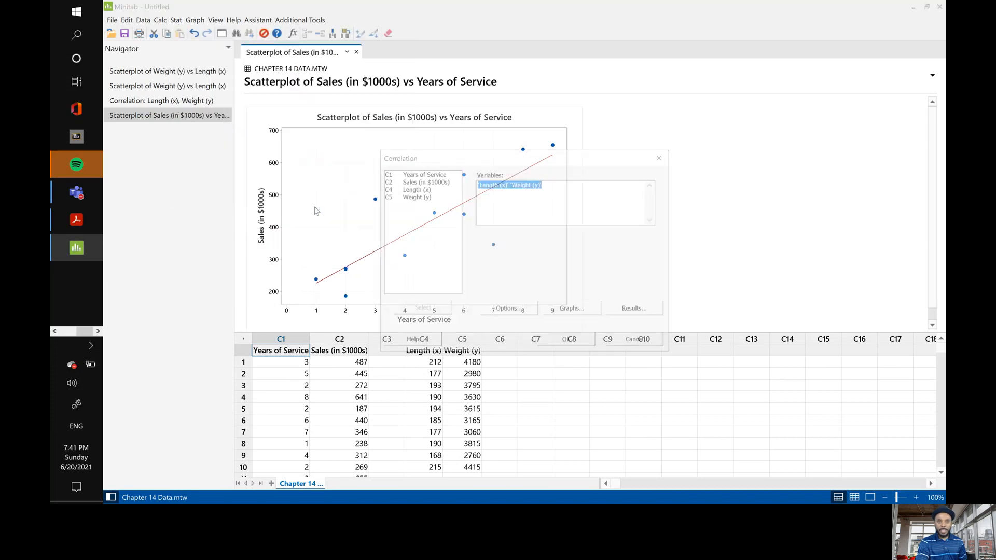
pyautogui.click(410, 174)
pyautogui.doubleClick(410, 174)
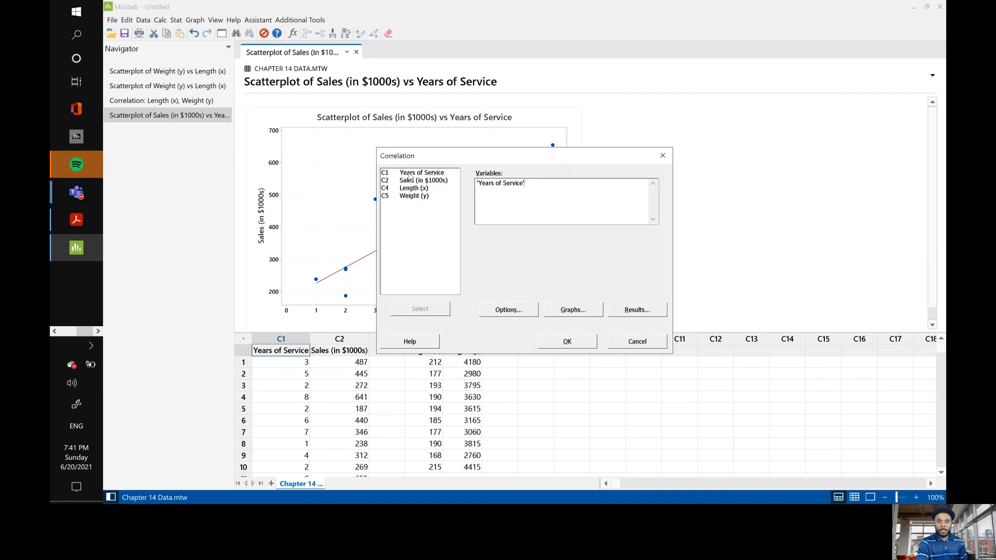
pyautogui.doubleClick(420, 181)
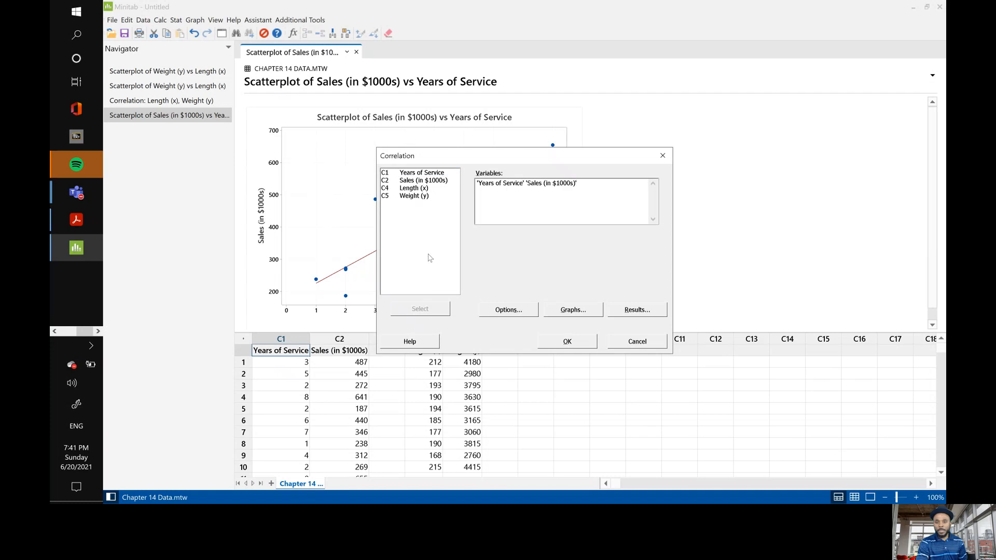
pyautogui.click(556, 342)
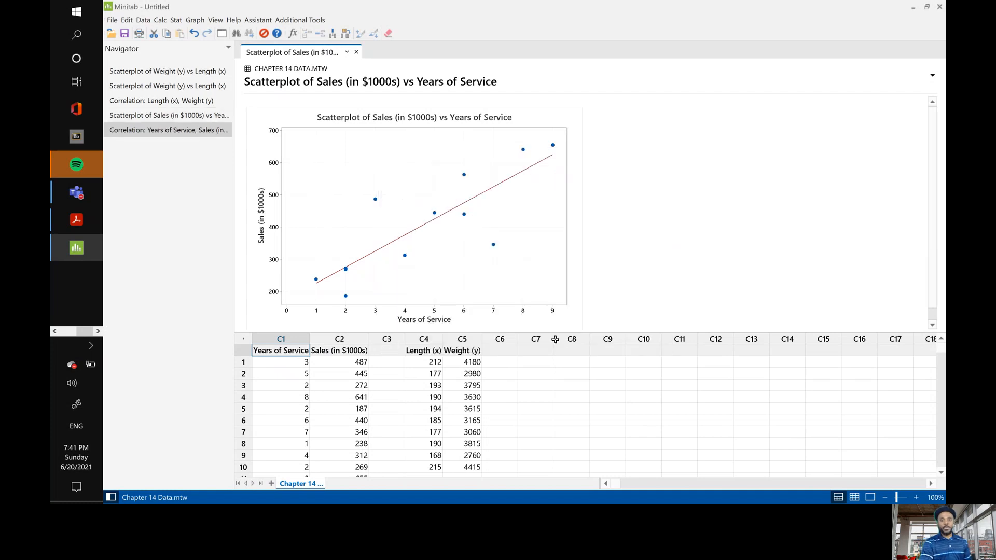
pyautogui.scroll(-3, 559, 255)
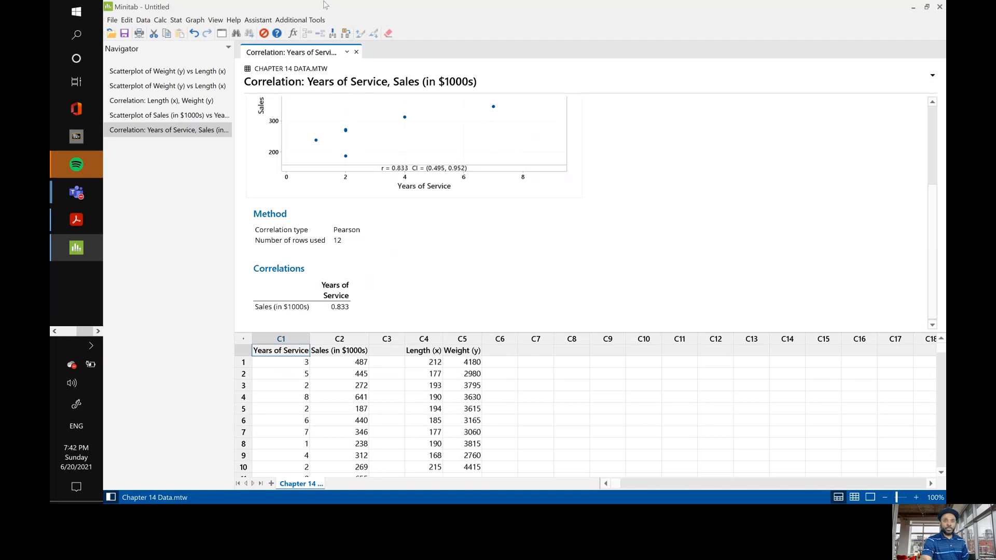
pyautogui.click(197, 22)
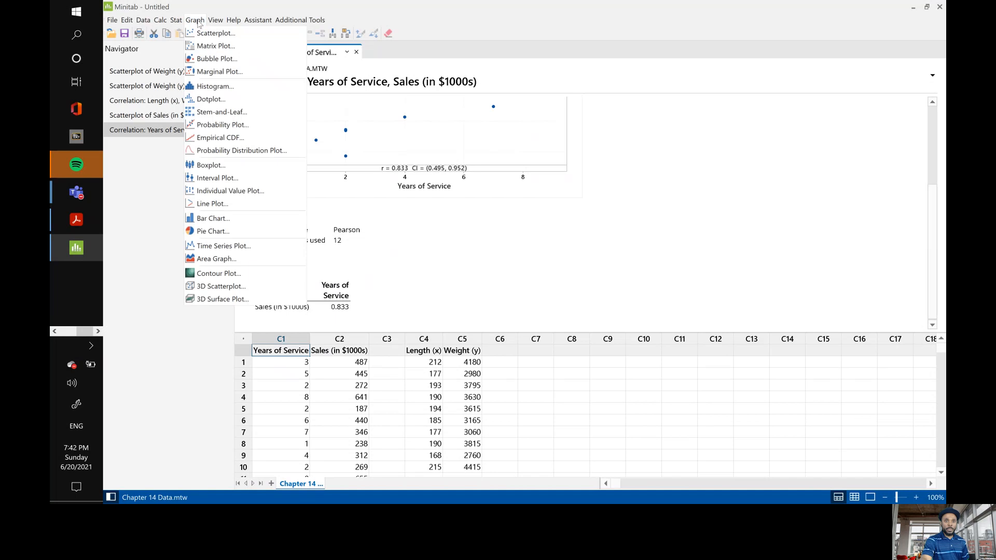
pyautogui.click(231, 35)
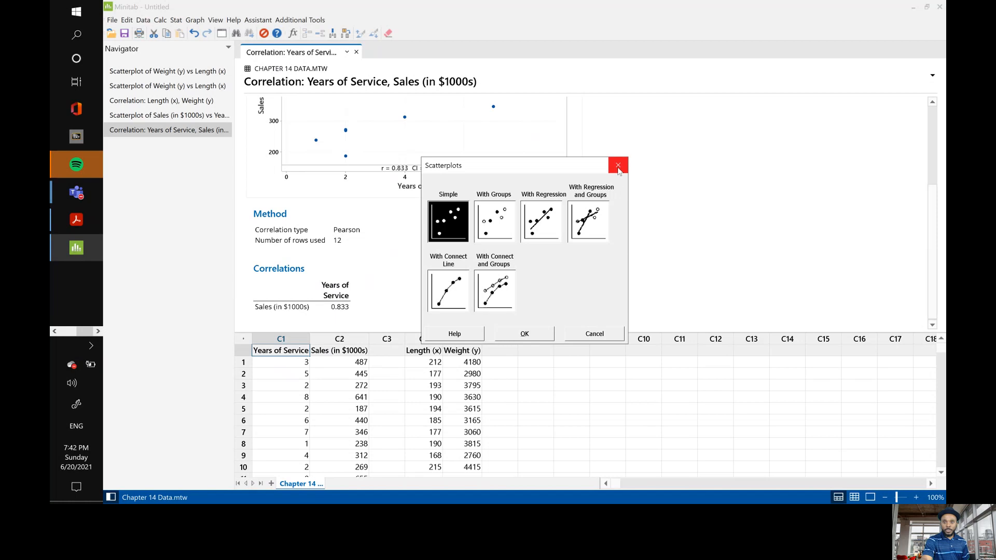
pyautogui.click(618, 167)
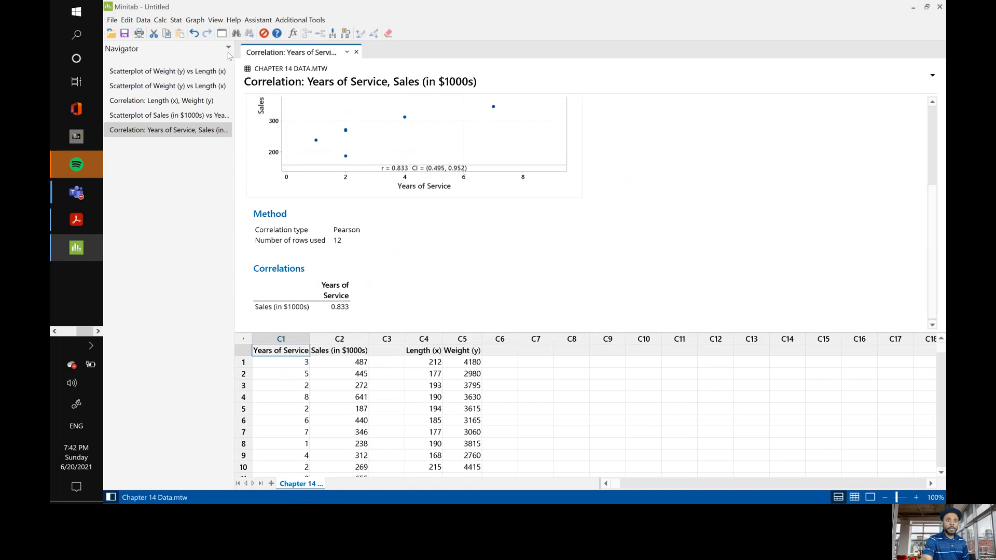
# Fit a regression model with Sales (in $1000s) as the response and Years of Service as the continuous predictor.
pyautogui.click(176, 20)
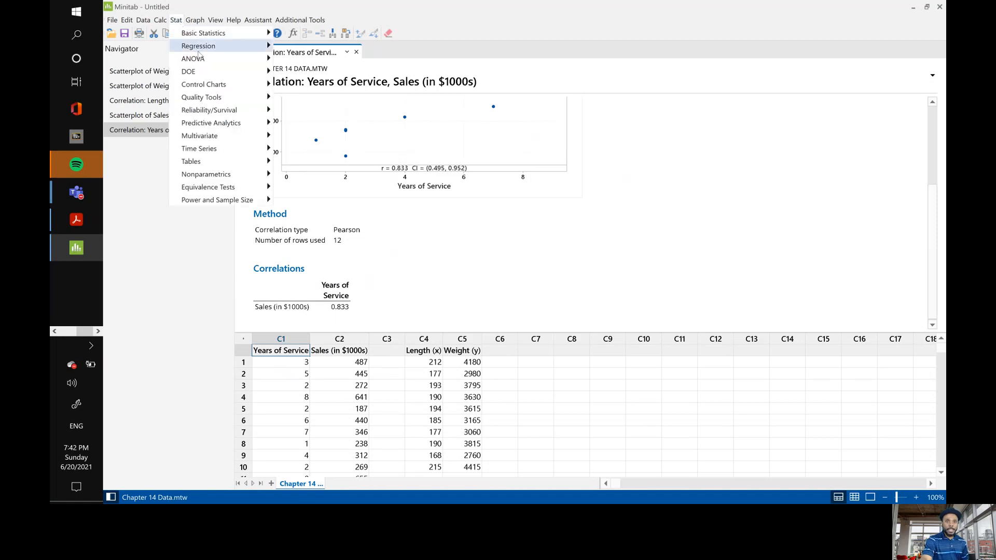
pyautogui.moveTo(198, 48)
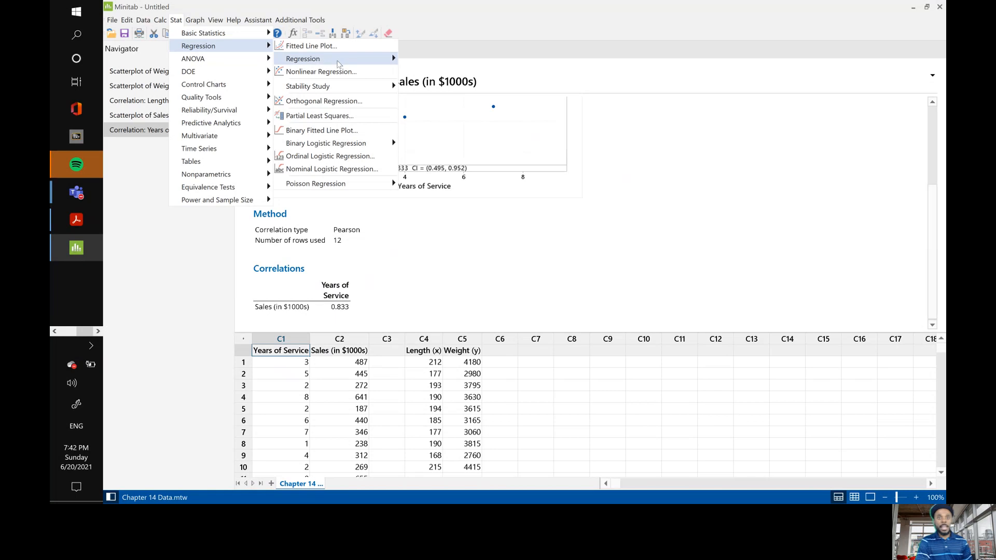
pyautogui.moveTo(323, 61)
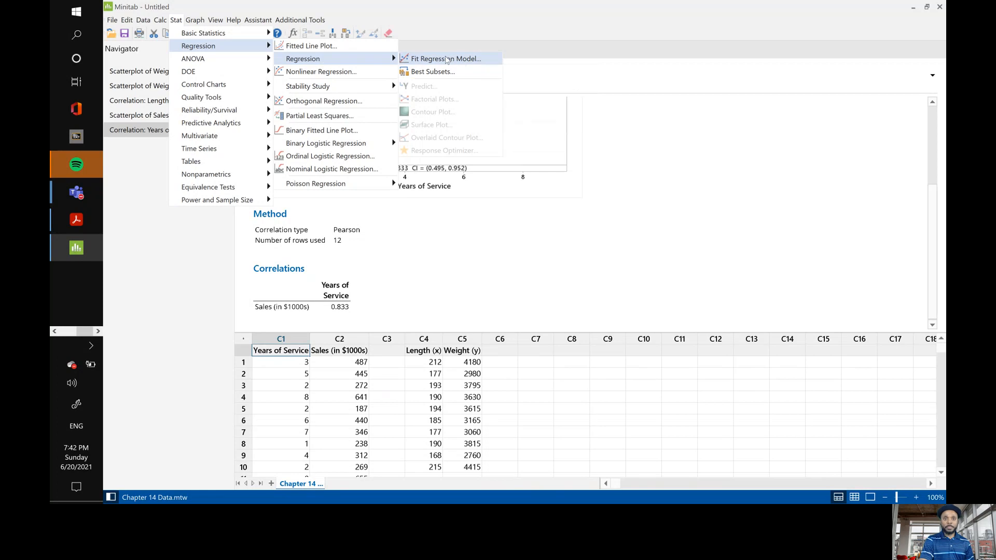
pyautogui.click(446, 59)
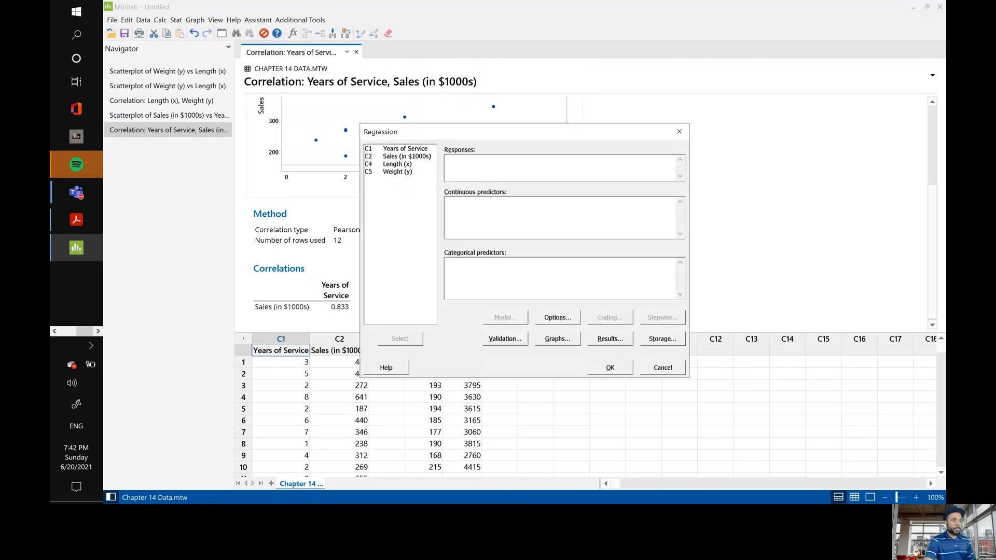
pyautogui.hotkey('alt', 'Tab')
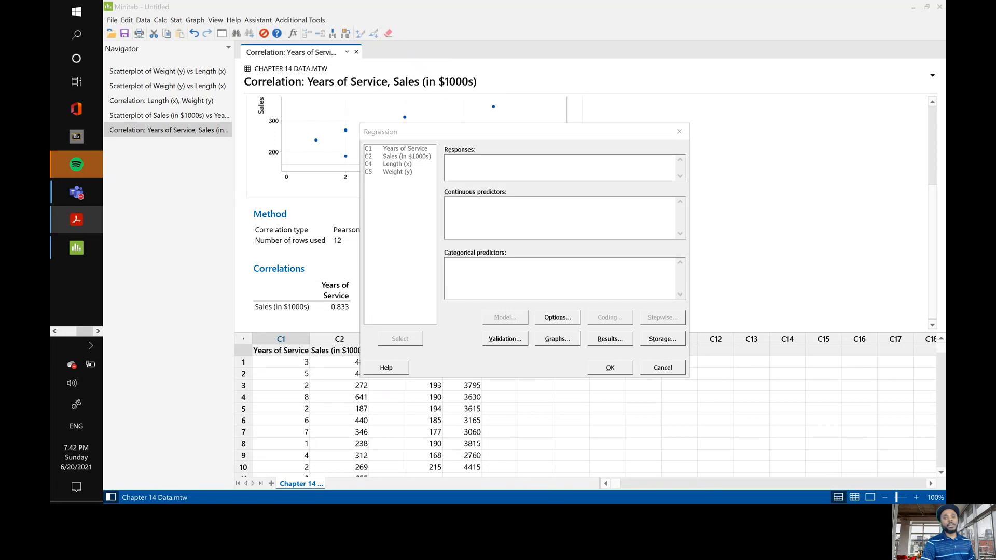
pyautogui.click(471, 210)
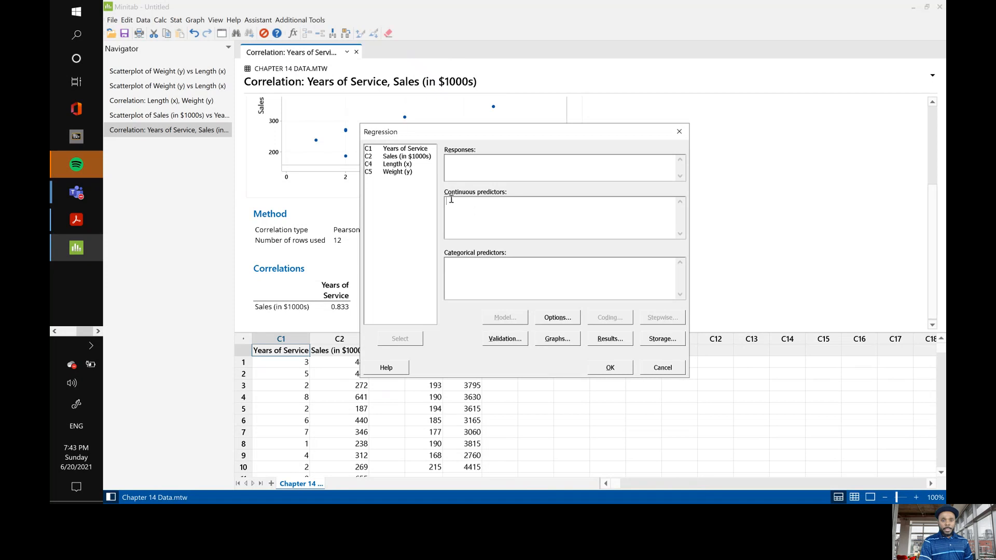
pyautogui.doubleClick(393, 151)
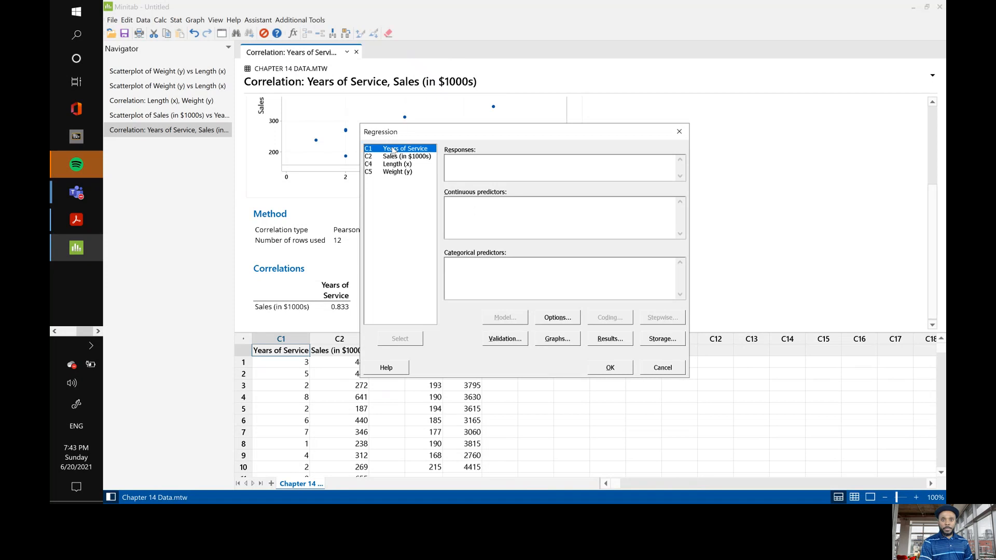
pyautogui.click(480, 167)
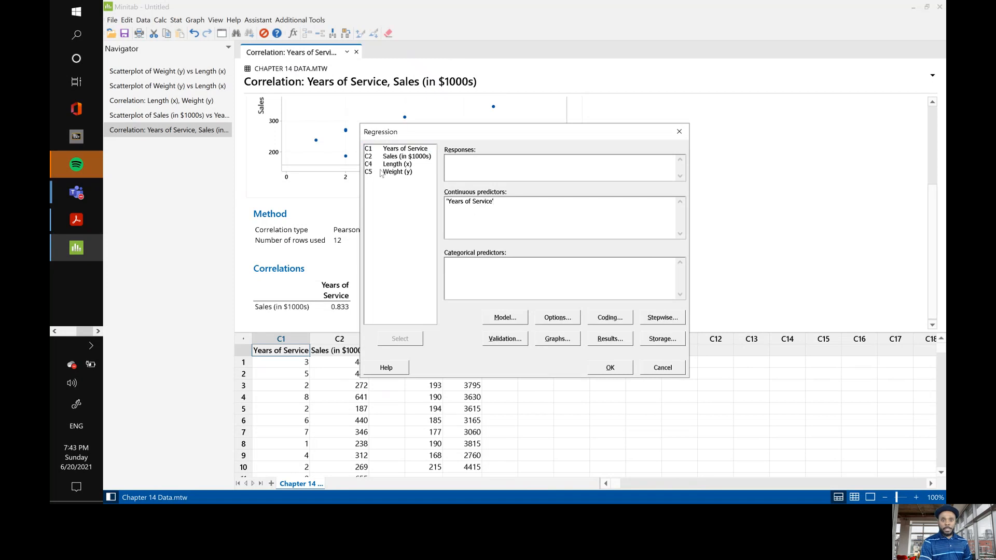
pyautogui.doubleClick(404, 157)
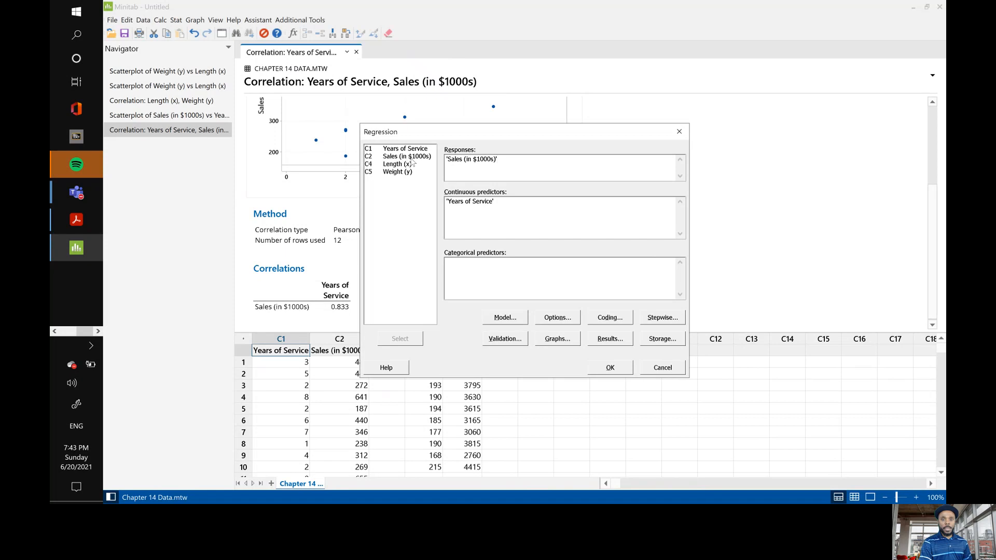
pyautogui.click(610, 367)
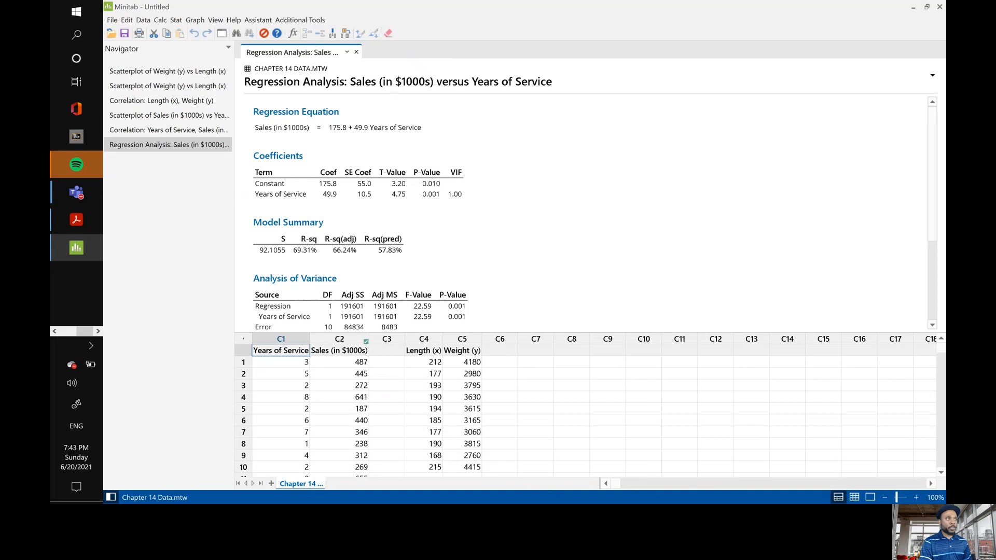
# Examine the regression equation, coefficients, model summary, analysis of variance and unusual observations for Sales versus Years of Service.
pyautogui.click(77, 219)
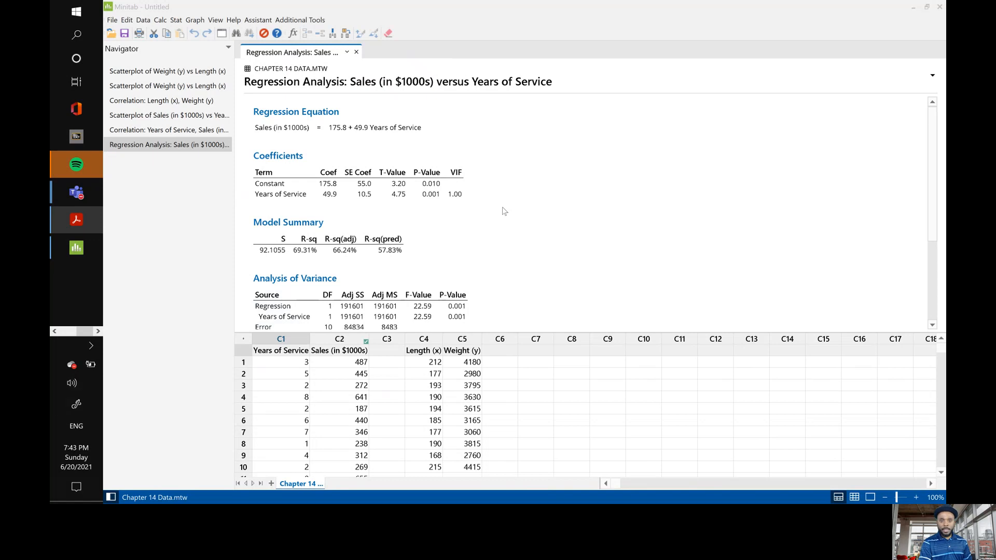
pyautogui.scroll(-3, 503, 211)
pyautogui.scroll(3, 503, 210)
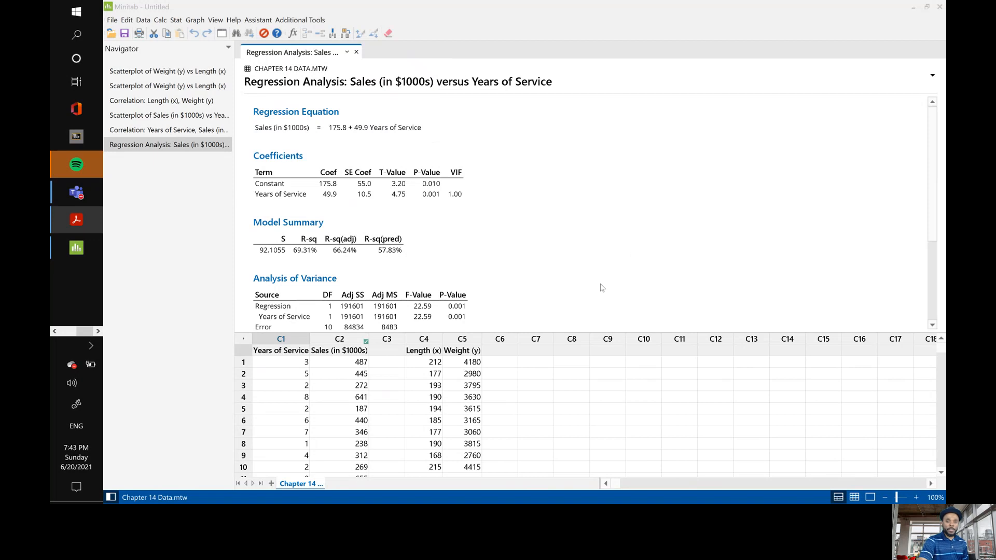
pyautogui.scroll(-3, 601, 286)
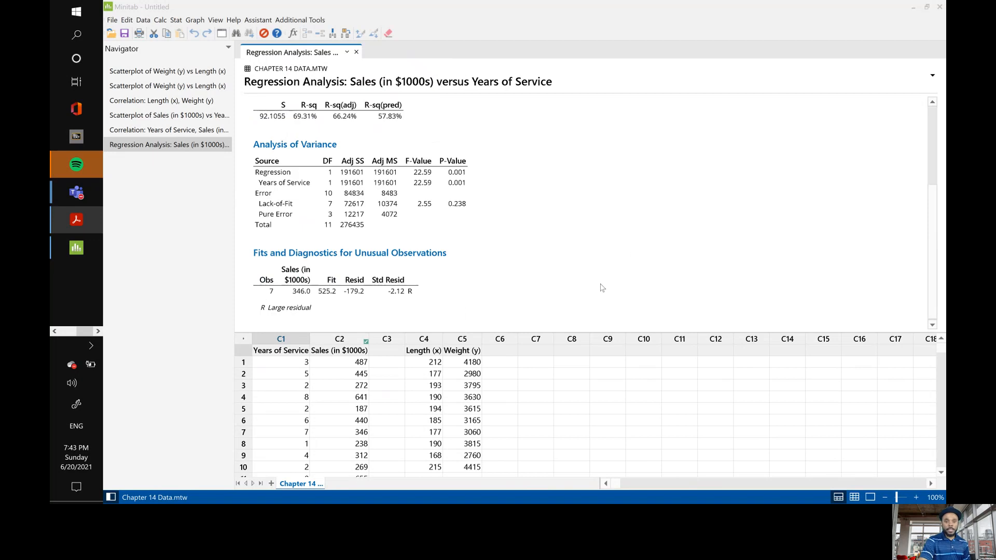
pyautogui.scroll(3, 602, 288)
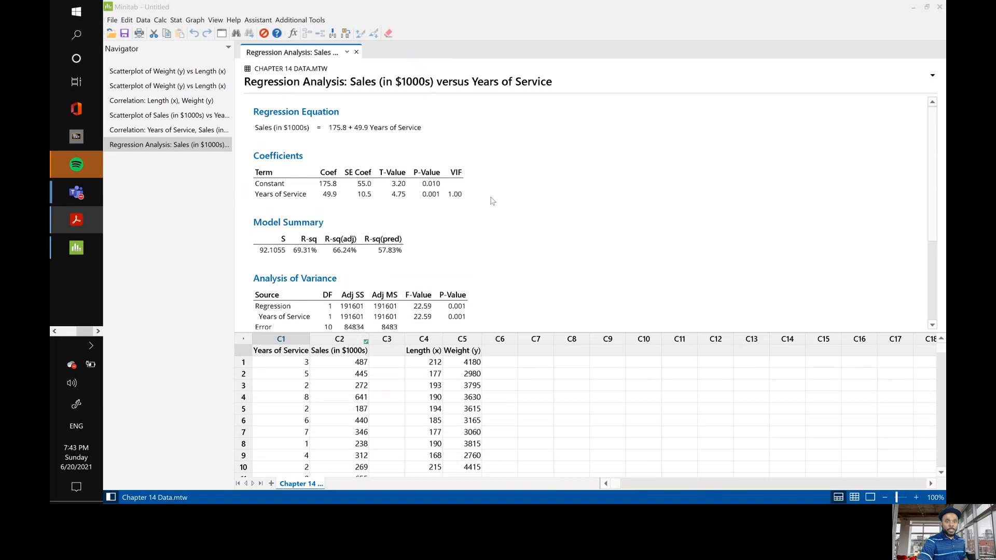
pyautogui.scroll(-2, 492, 201)
pyautogui.scroll(1, 493, 201)
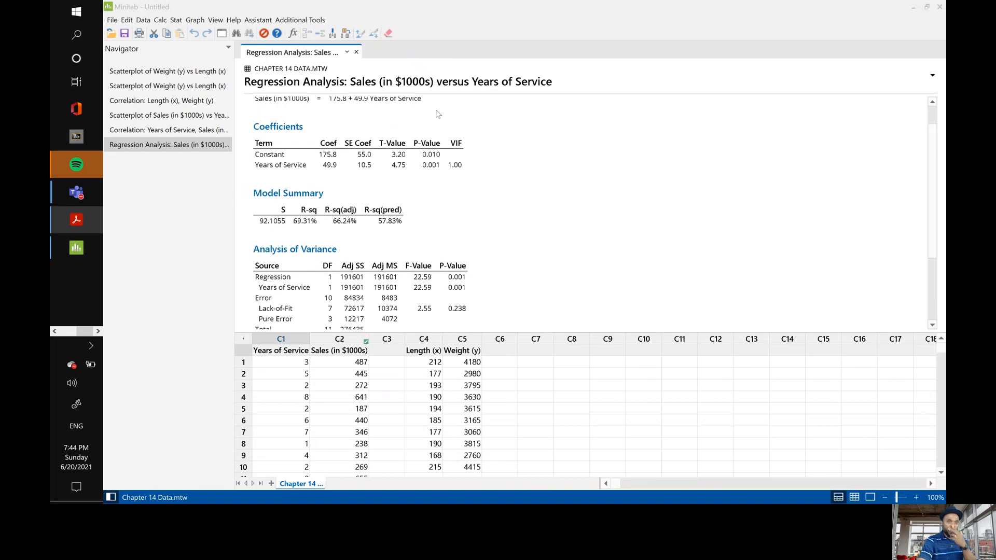
# Set up a linear Fitted Line Plot with Sales (in $1000s) as the response and Years of Service as the predictor.
pyautogui.click(176, 19)
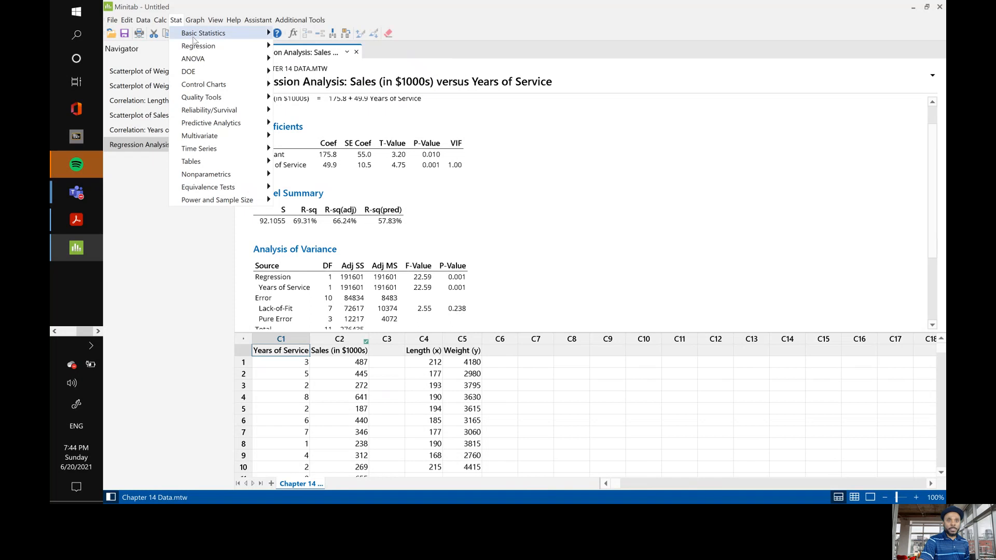
pyautogui.moveTo(198, 48)
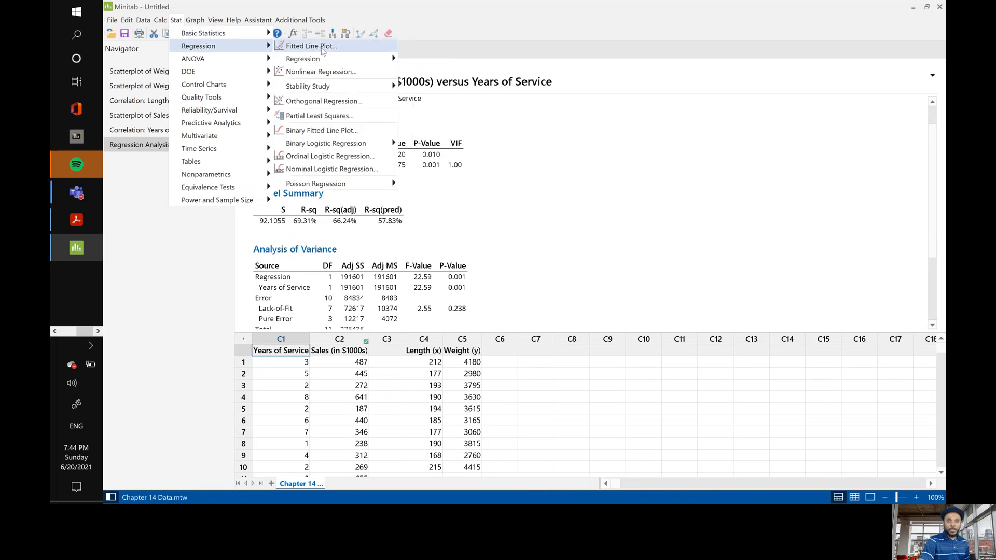
pyautogui.click(319, 47)
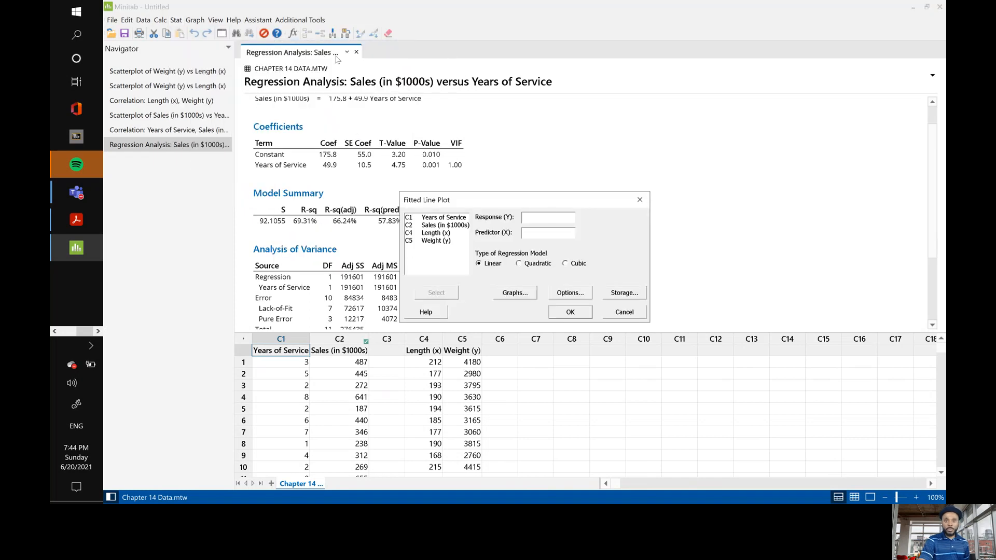
pyautogui.doubleClick(439, 226)
pyautogui.doubleClick(440, 218)
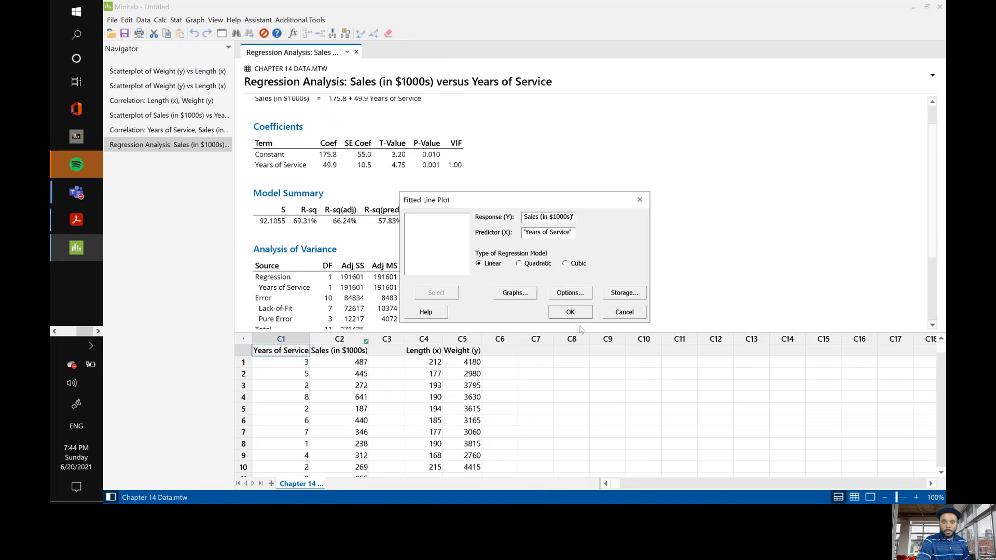
# Choose the Four in one residual plots with regular residuals and create the fitted line plot.
pyautogui.click(517, 297)
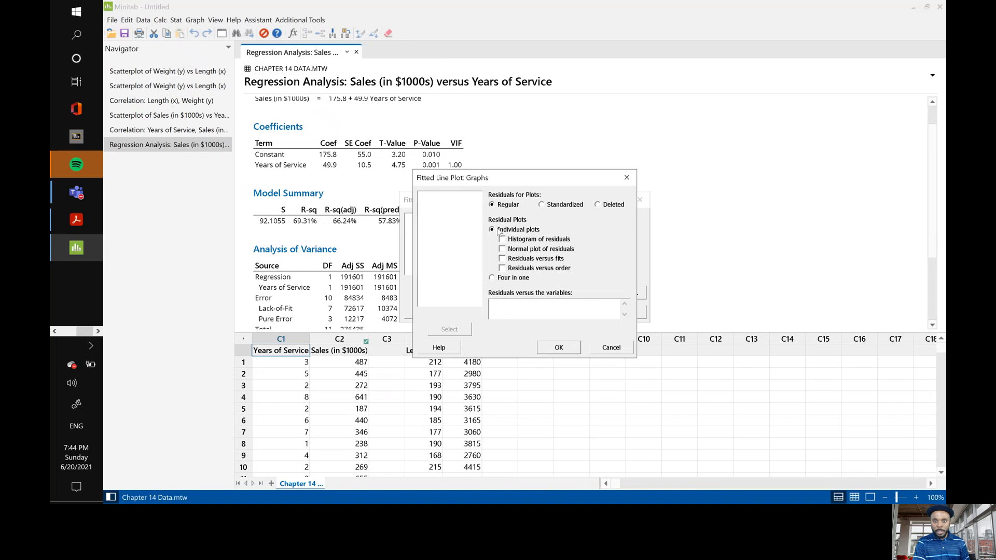
pyautogui.click(491, 278)
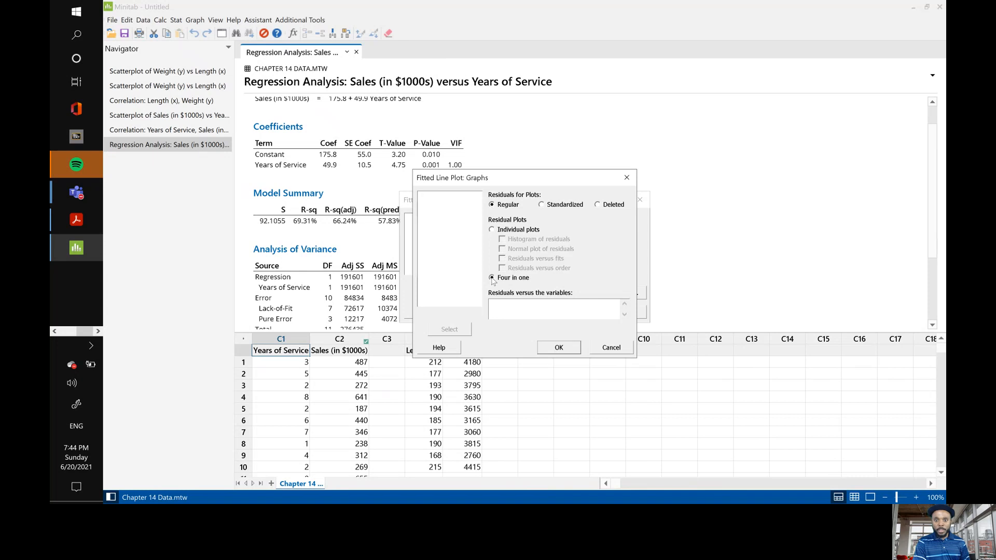
pyautogui.click(557, 348)
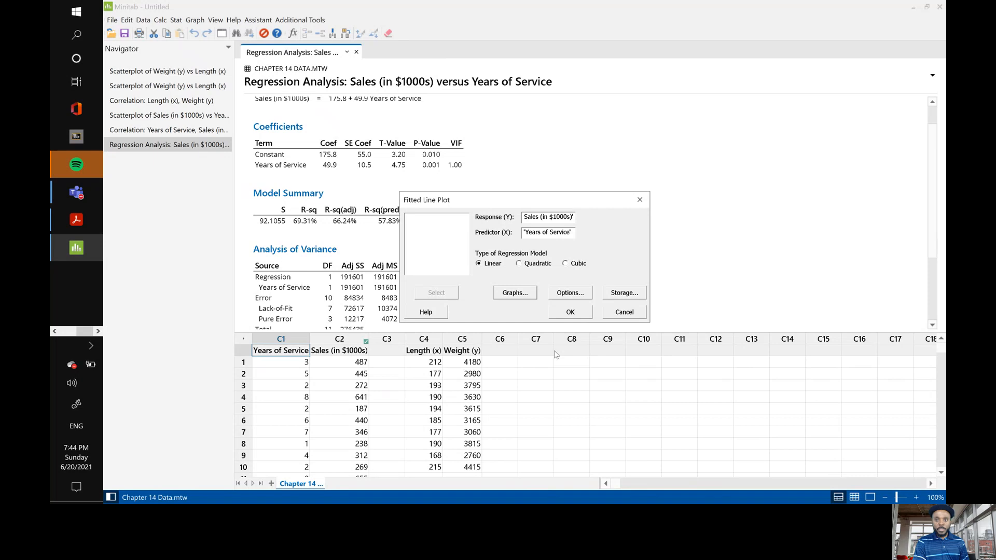
pyautogui.click(570, 313)
# Review the fitted line plot output, including its regression equation, model summary, analysis of variance and residual plots.
pyautogui.scroll(-5, 593, 231)
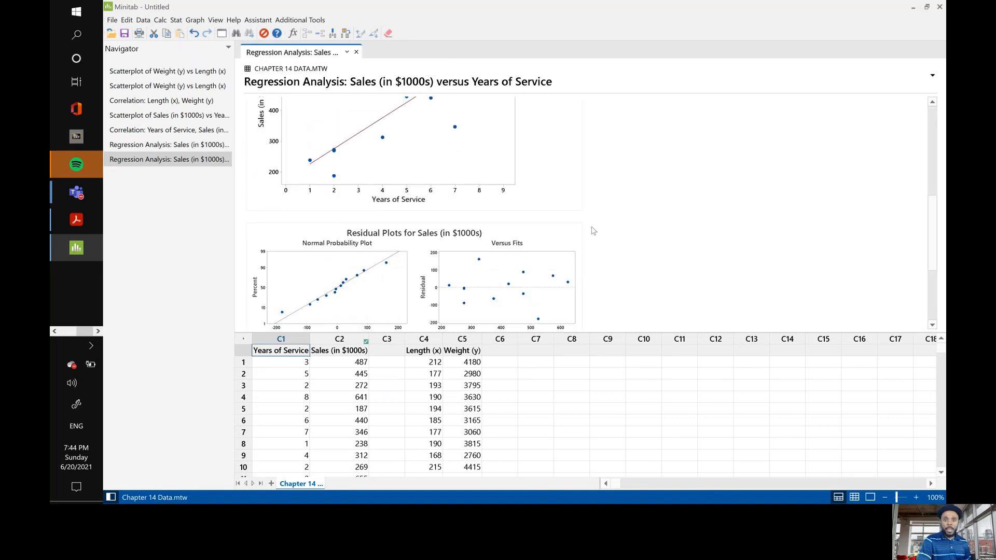
pyautogui.scroll(6, 594, 231)
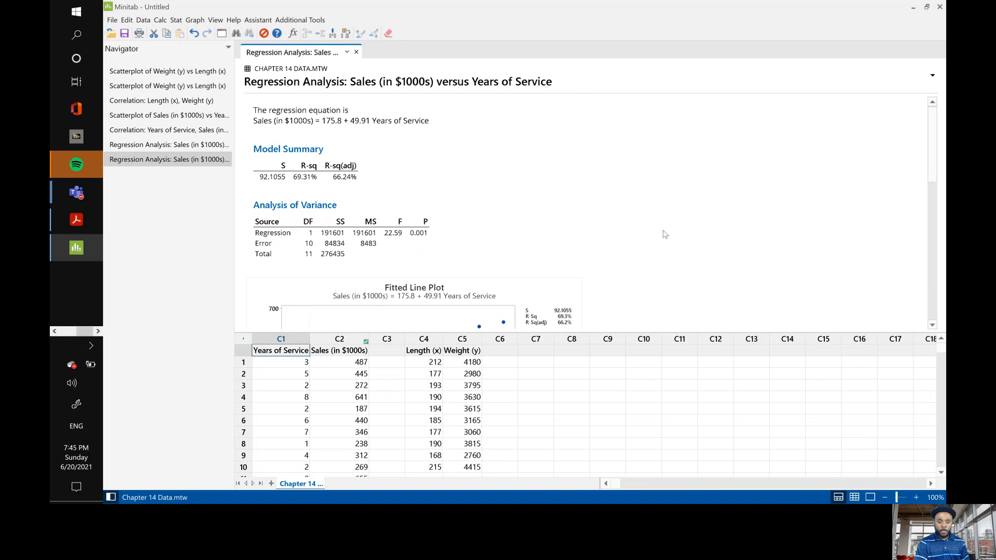
pyautogui.scroll(-2, 665, 234)
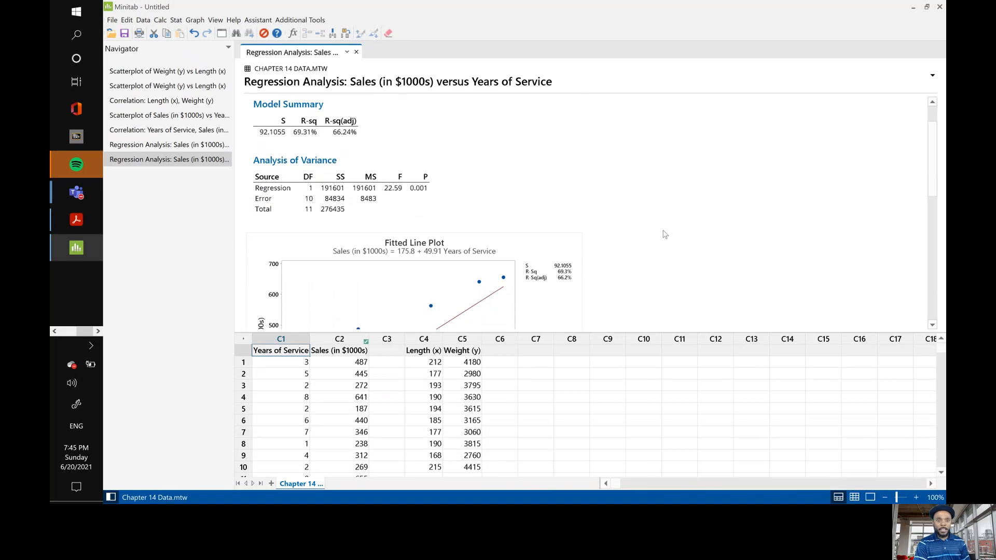
pyautogui.scroll(-3, 665, 234)
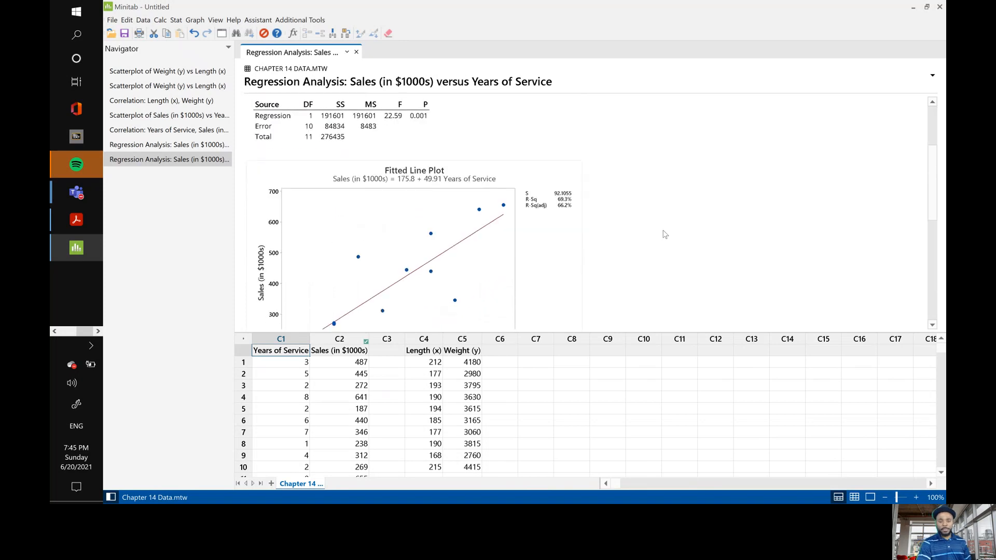
pyautogui.scroll(-3, 665, 234)
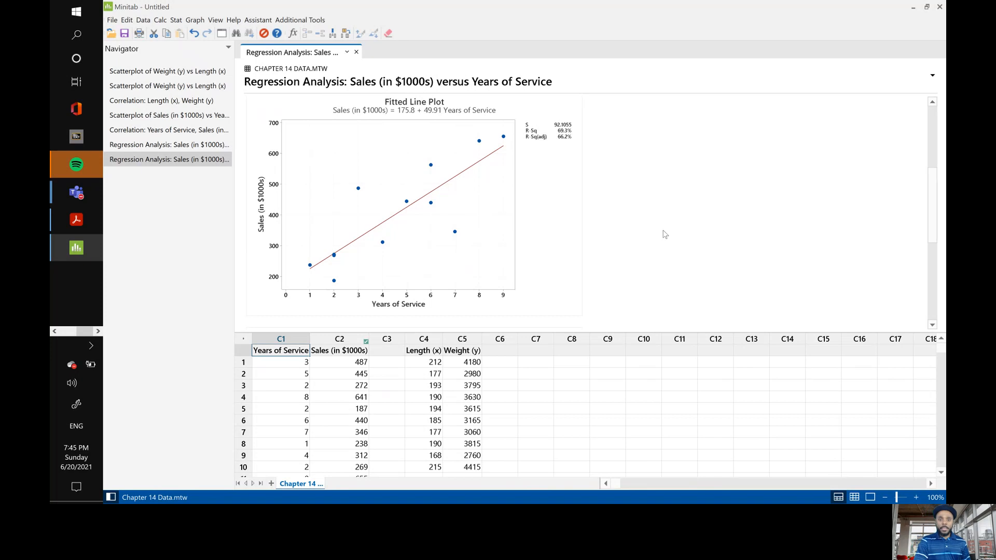
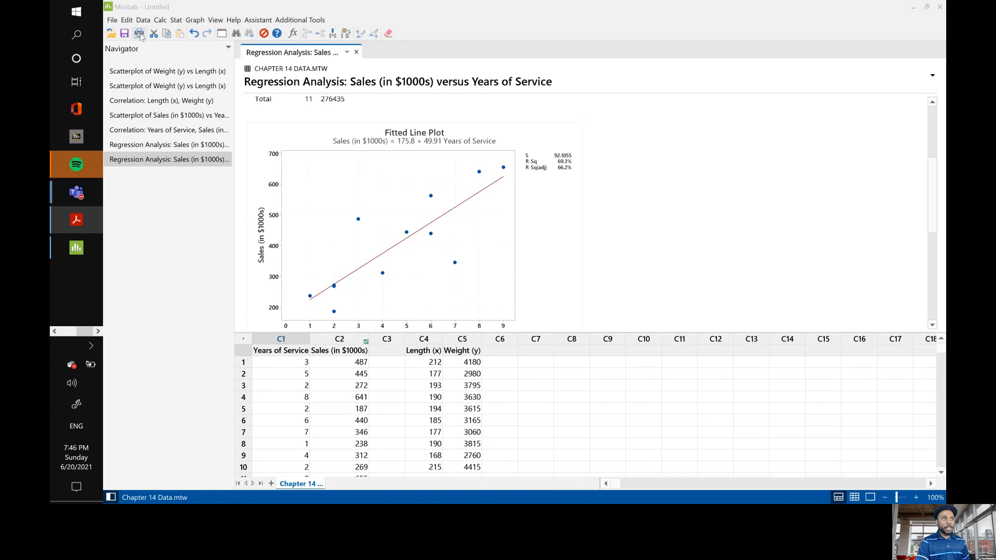
# Set up another linear Fitted Line Plot of Sales versus Years of Service with Four in one regular residual plots and 95.0 confidence level.
pyautogui.click(175, 19)
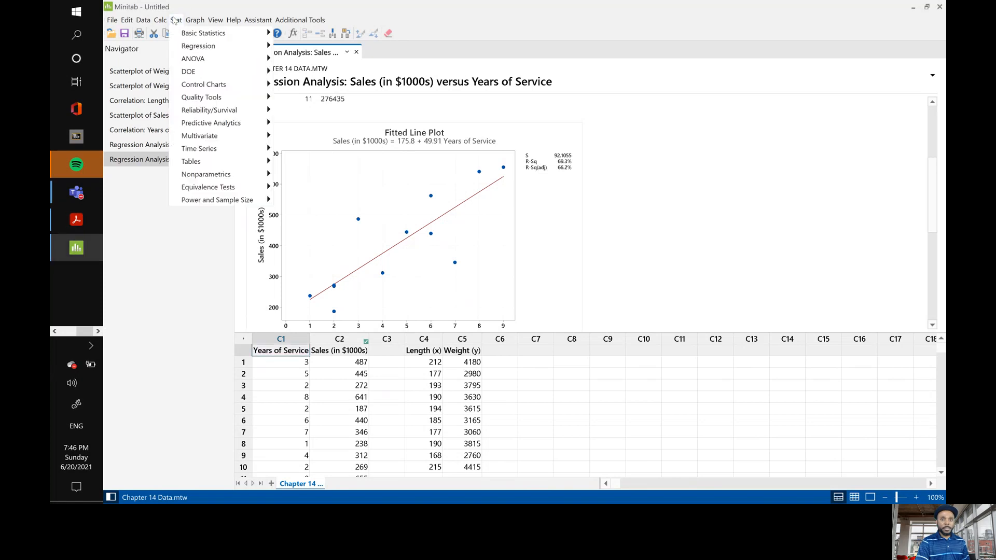
pyautogui.moveTo(191, 50)
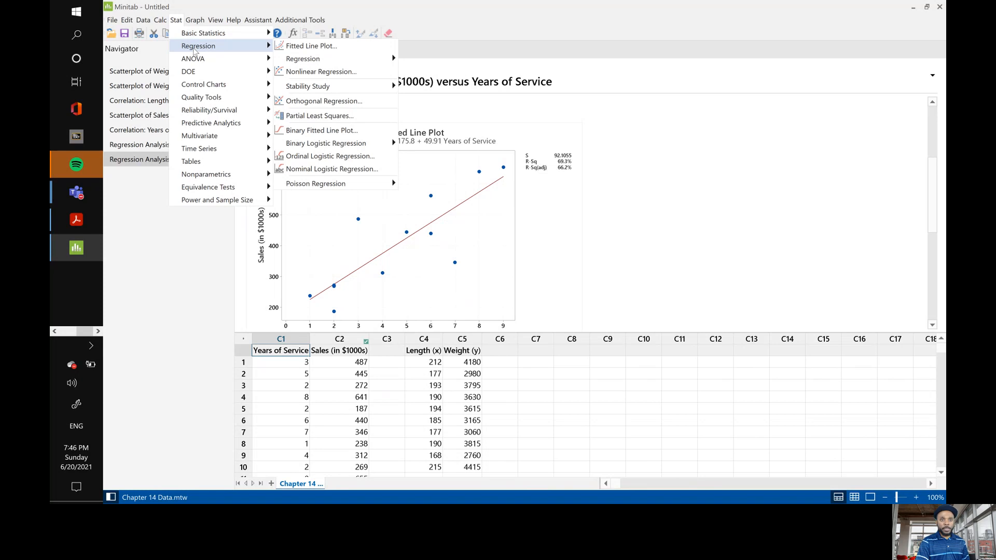
pyautogui.click(311, 47)
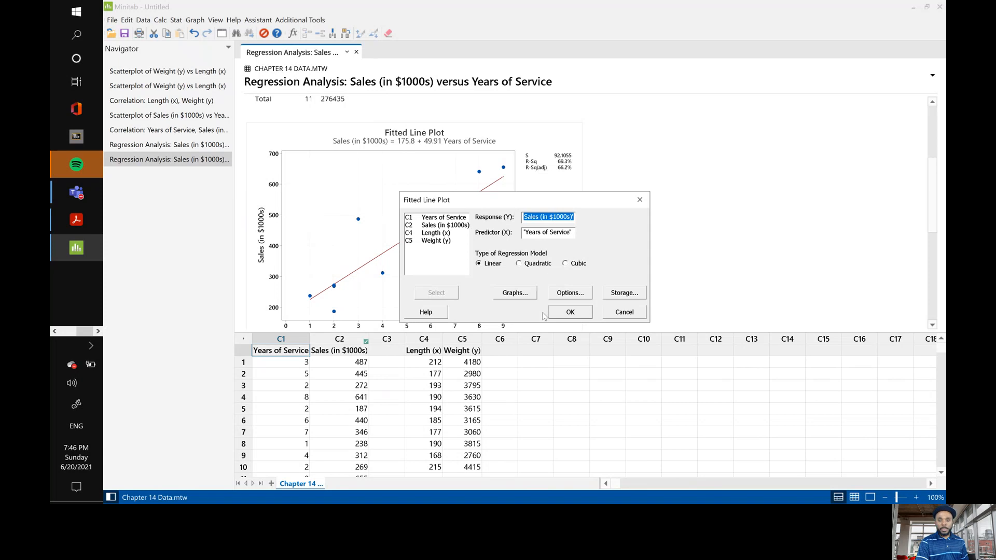
pyautogui.click(512, 296)
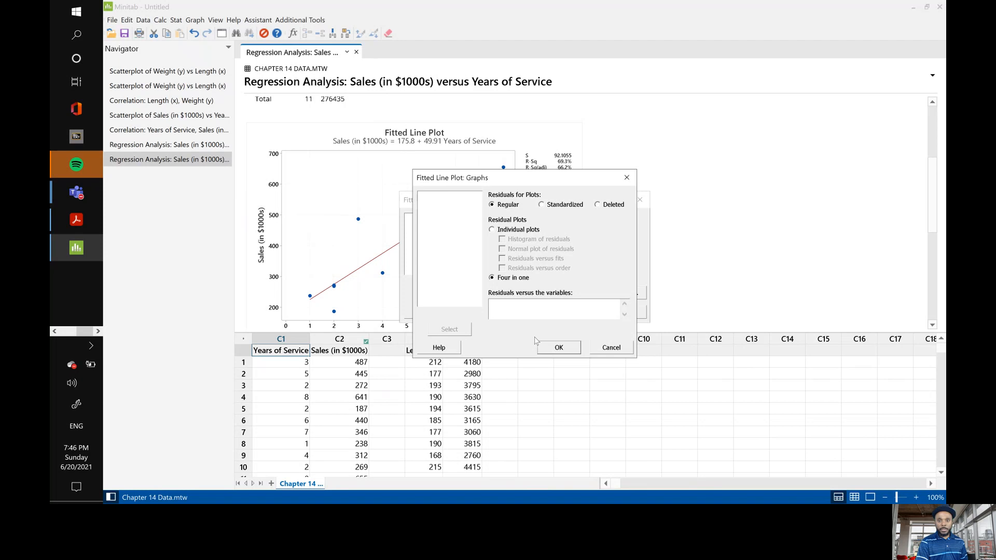
pyautogui.click(559, 349)
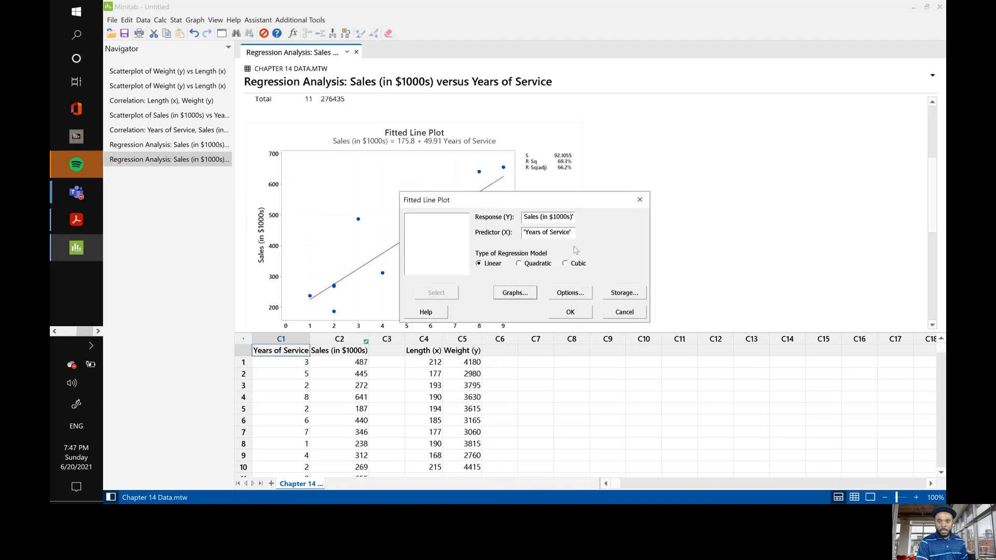
pyautogui.click(577, 293)
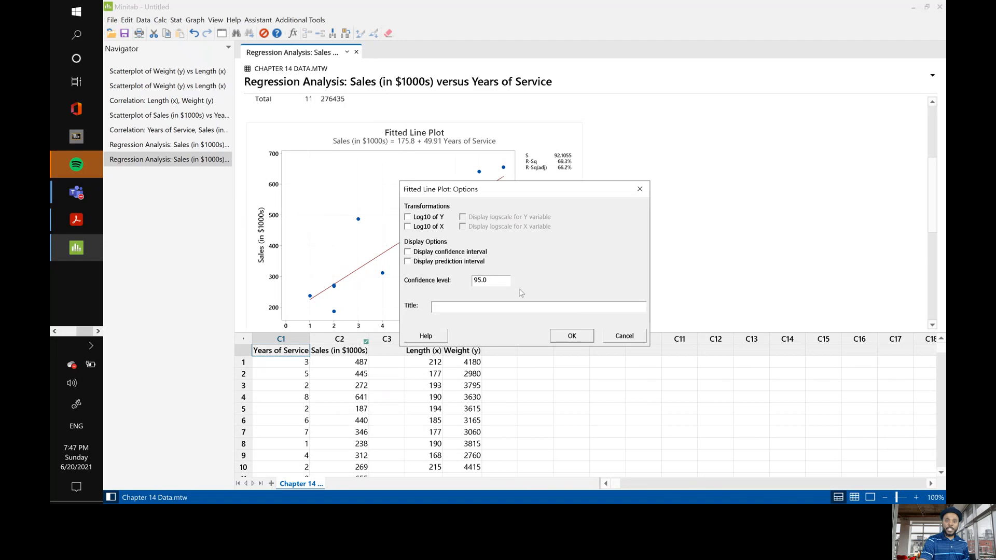
pyautogui.click(572, 337)
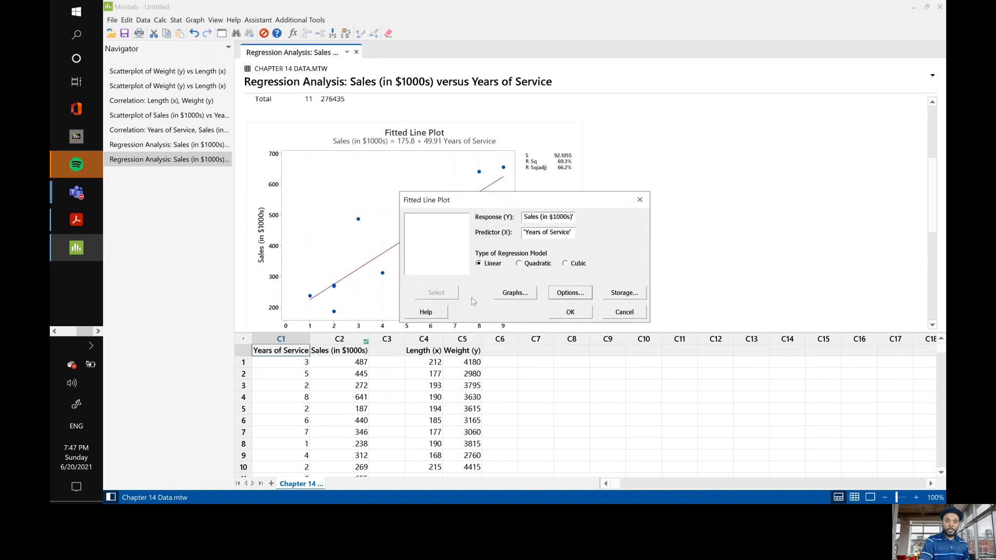
# Store the residuals and fits in the worksheet, create the fitted line plot, and check the two stored columns.
pyautogui.click(611, 295)
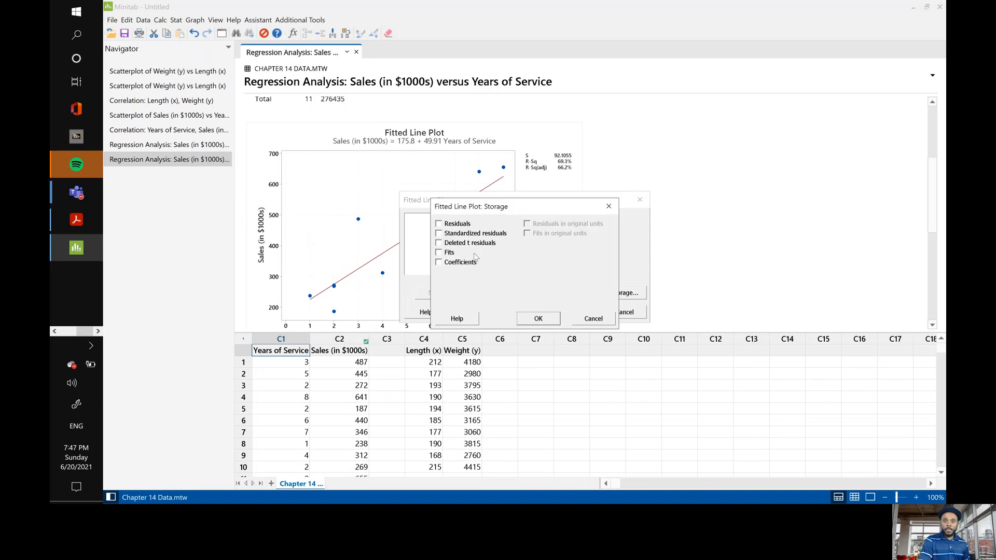
pyautogui.click(439, 224)
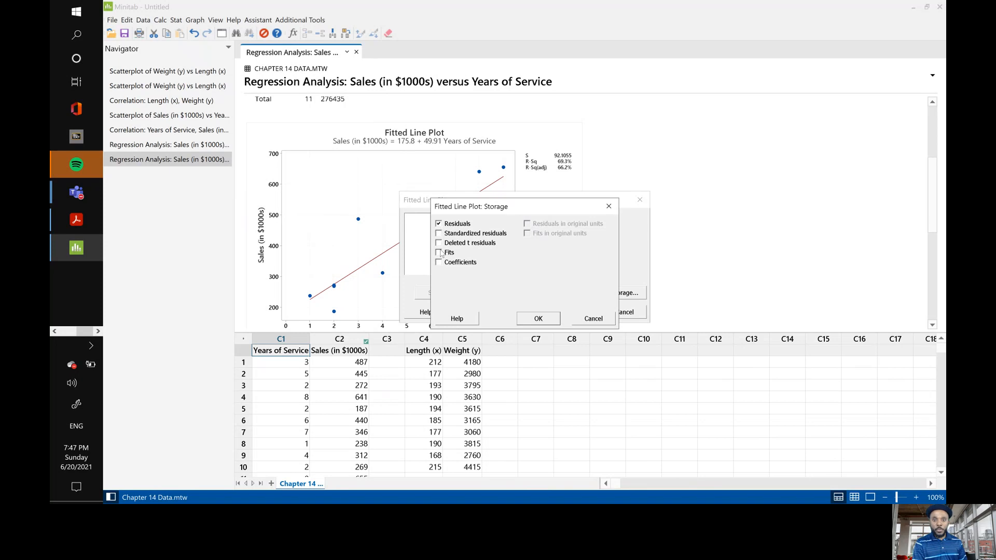
pyautogui.click(440, 254)
pyautogui.click(537, 318)
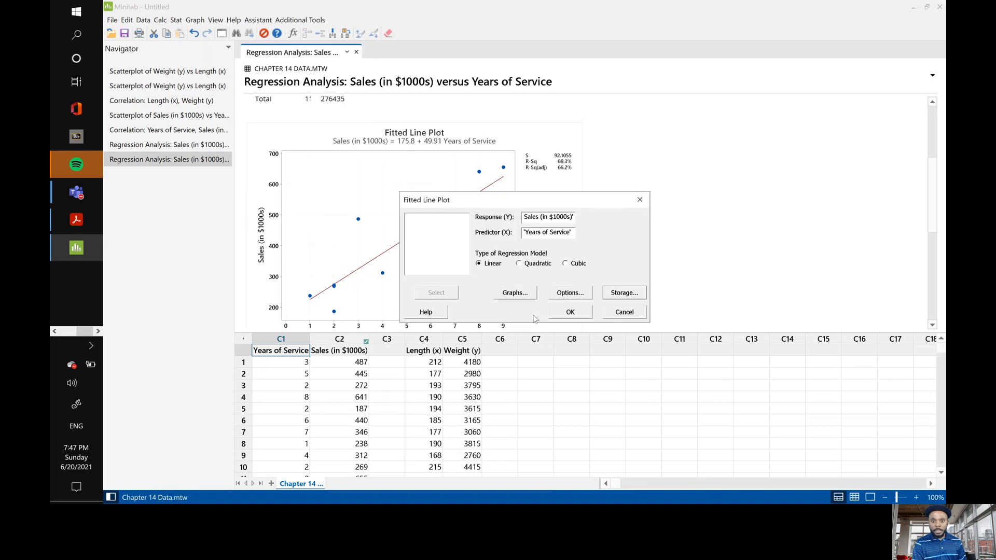
pyautogui.click(570, 313)
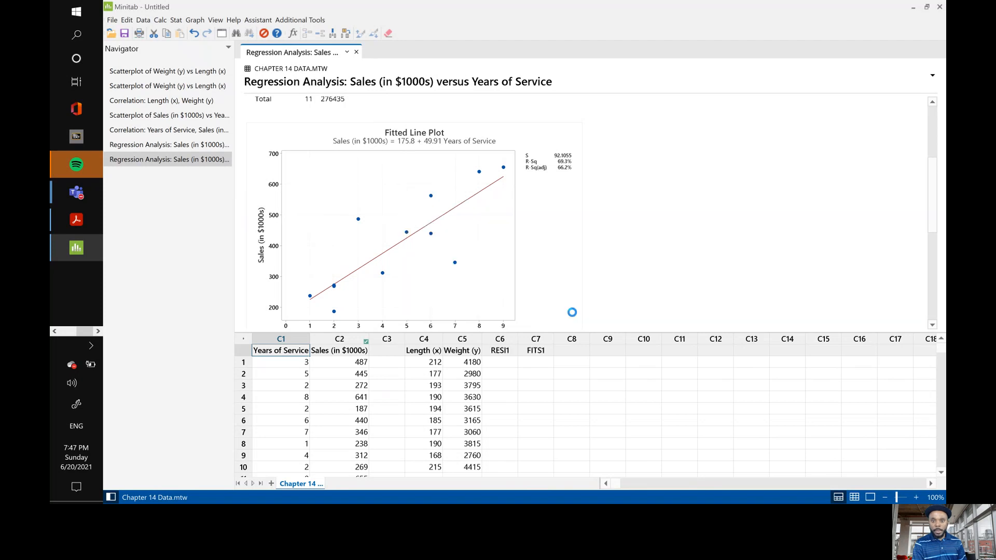
pyautogui.click(499, 351)
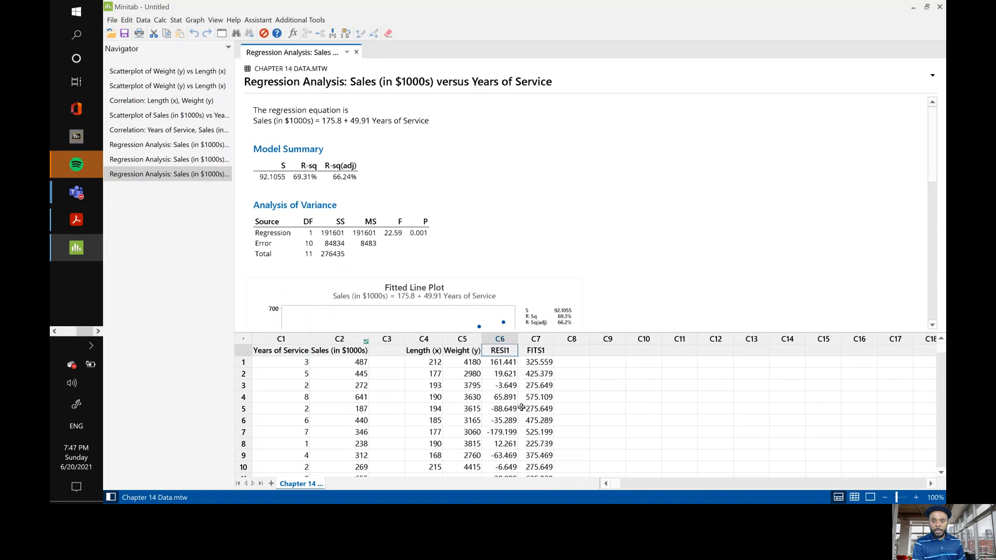
pyautogui.click(538, 353)
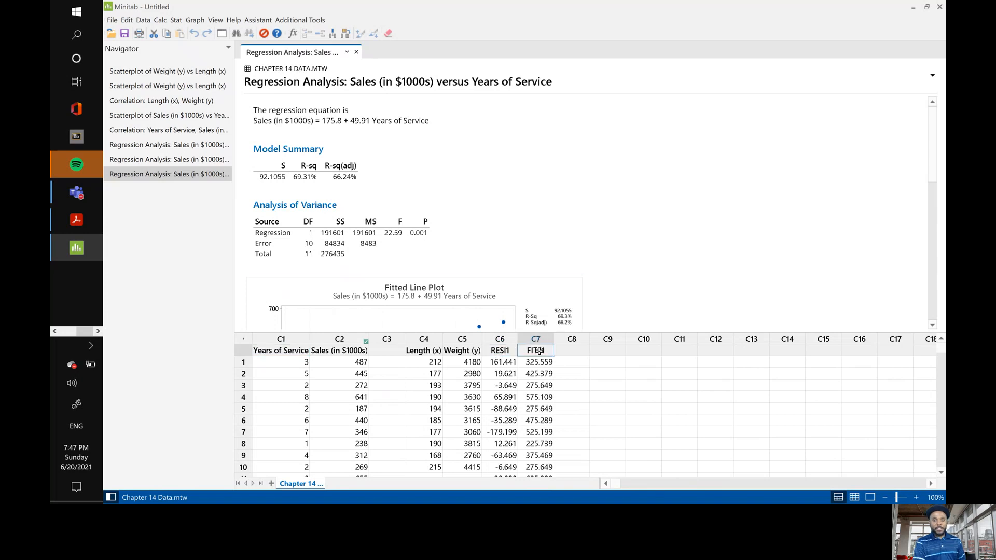
# Create a simple scatterplot with RESI1 as the Y variable and FITS1 as the X variable.
pyautogui.click(195, 20)
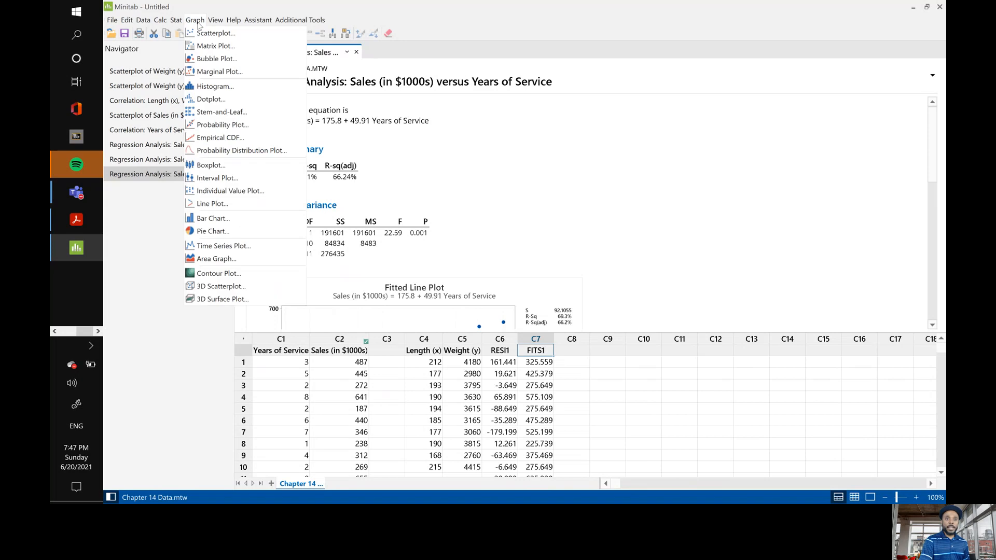
pyautogui.click(208, 34)
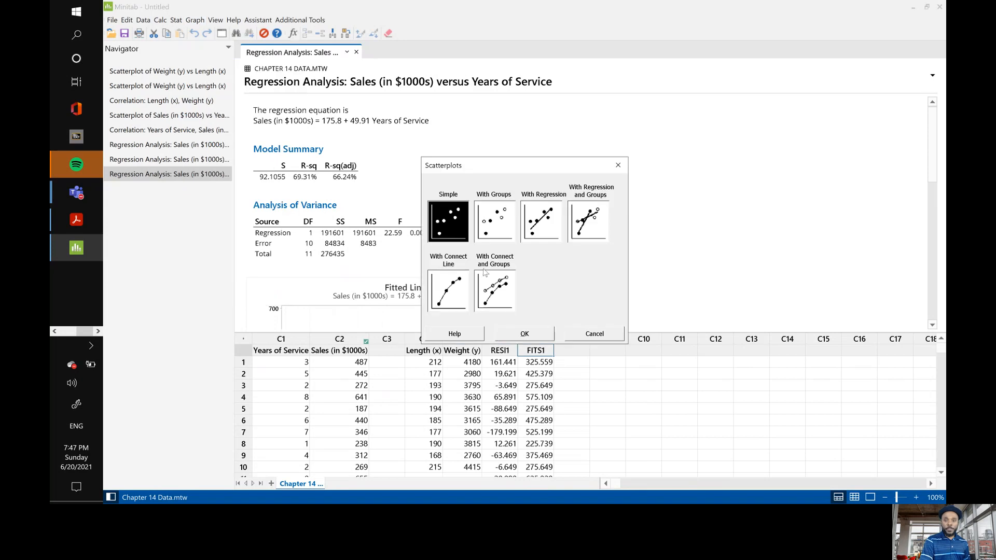
pyautogui.click(516, 332)
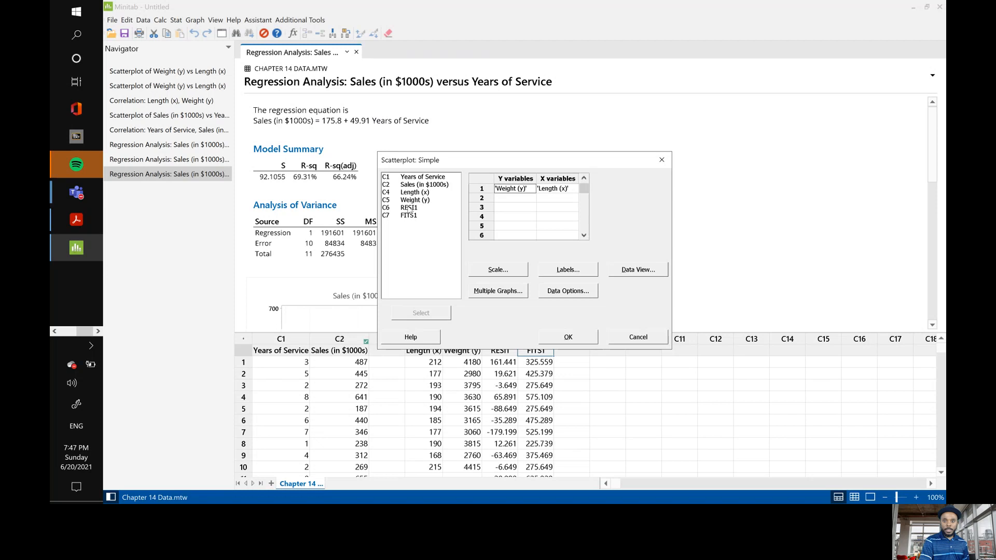
pyautogui.doubleClick(410, 209)
pyautogui.doubleClick(413, 216)
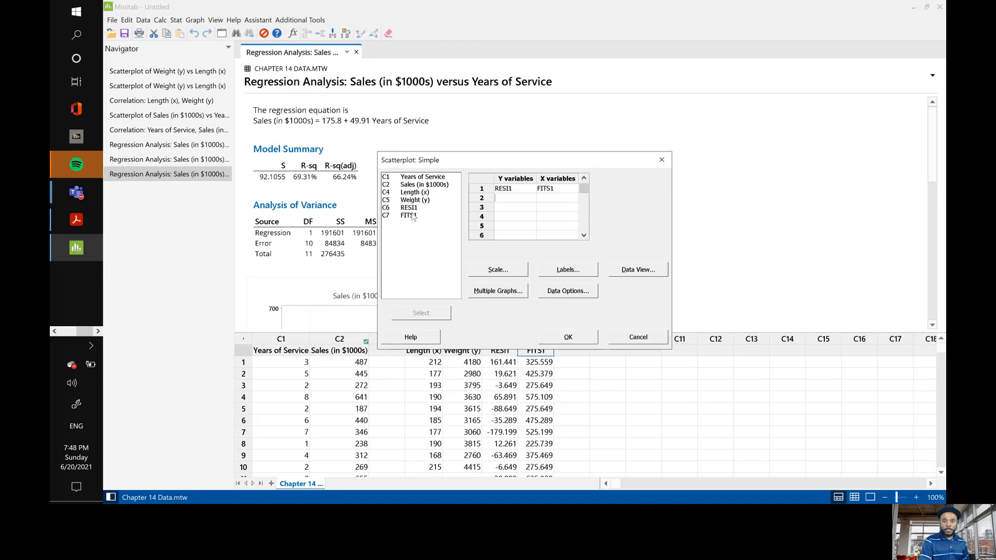
pyautogui.click(575, 336)
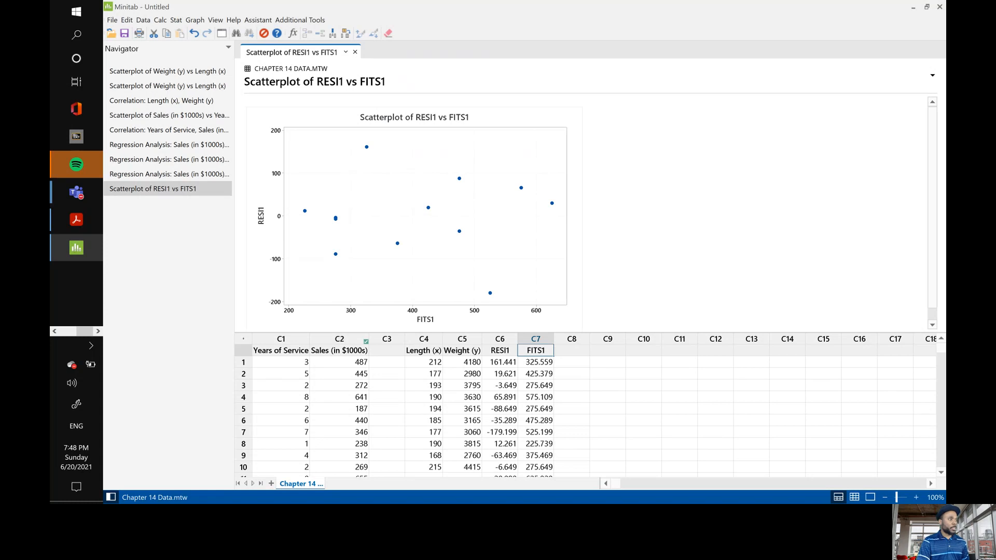
# Review the four-in-one residual plots in the most recent Sales regression output.
pyautogui.click(76, 219)
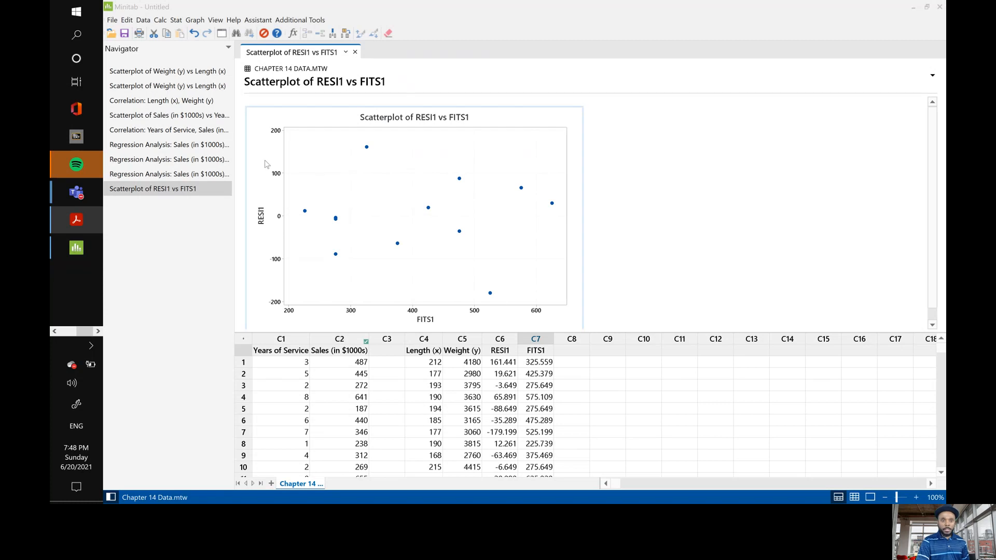
pyautogui.click(150, 175)
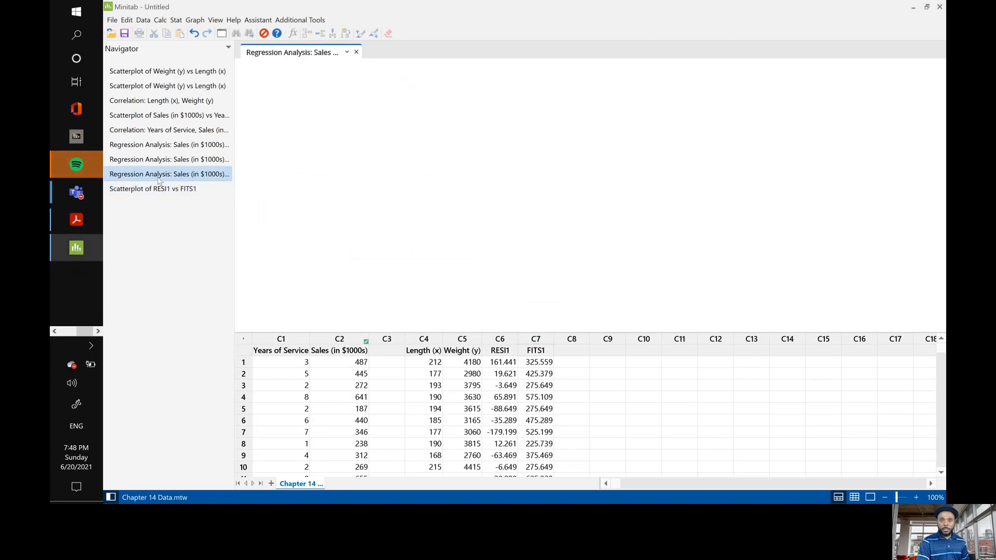
pyautogui.scroll(-10, 451, 200)
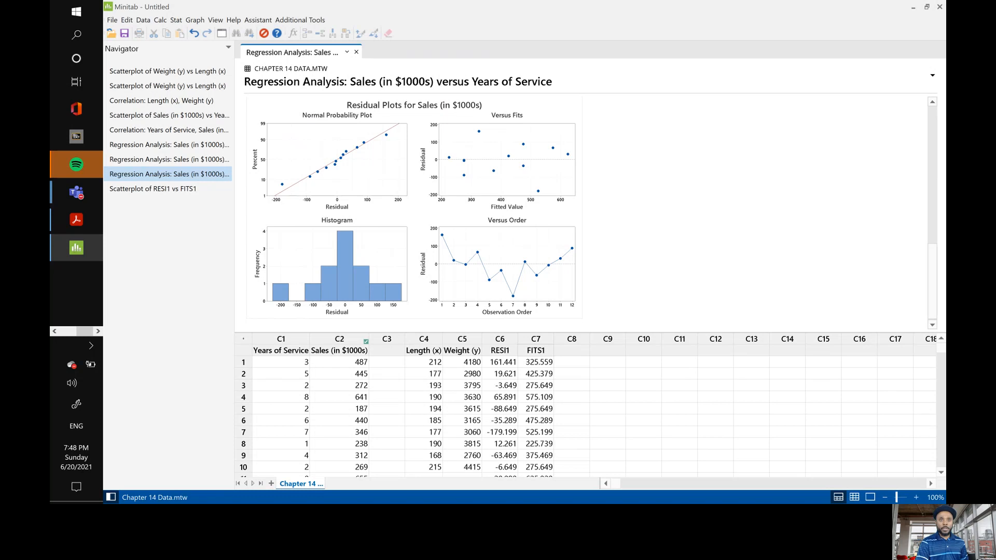
# Set up Fit Regression Model for Sales (in $1000s) on Years of Service with Four in one regular residual plots.
pyautogui.click(177, 21)
pyautogui.moveTo(193, 48)
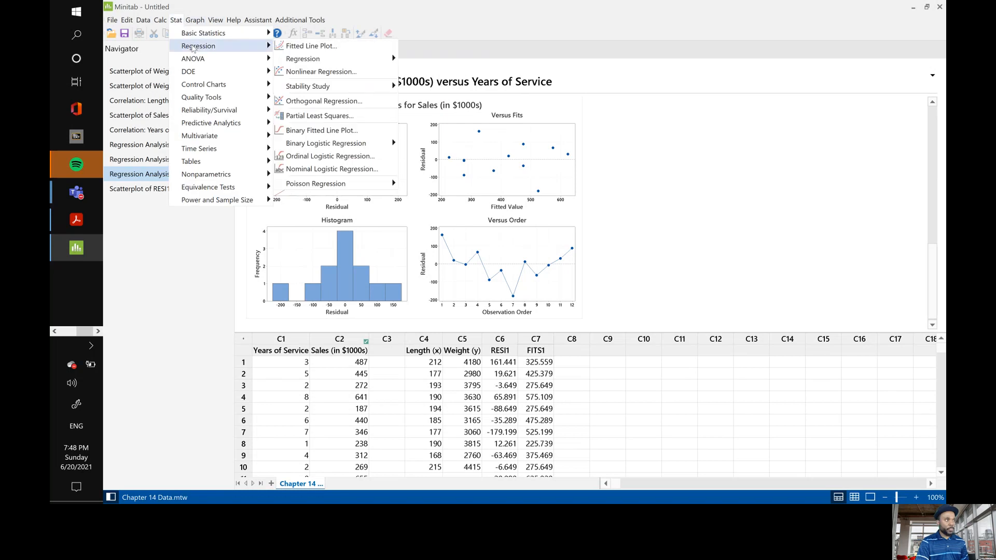
pyautogui.moveTo(321, 61)
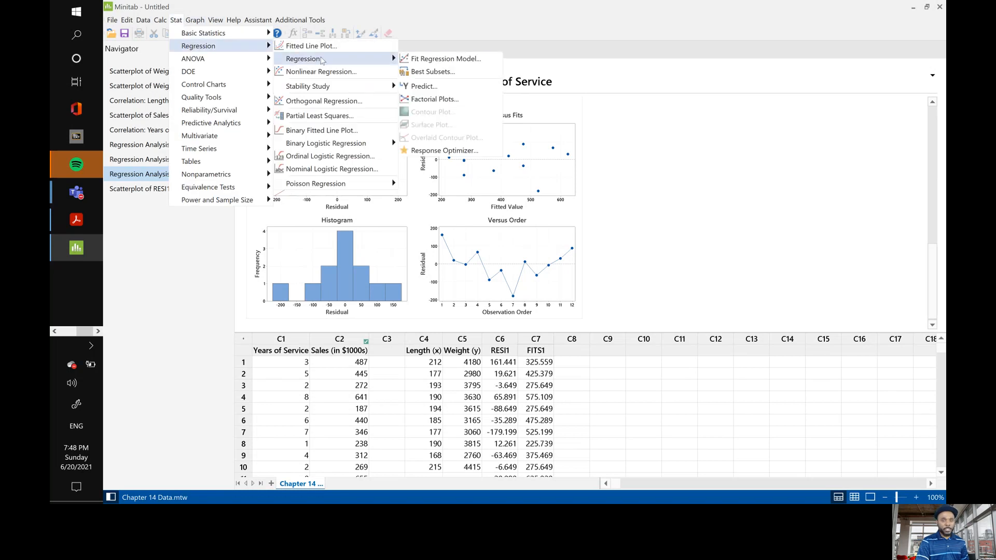
pyautogui.click(435, 61)
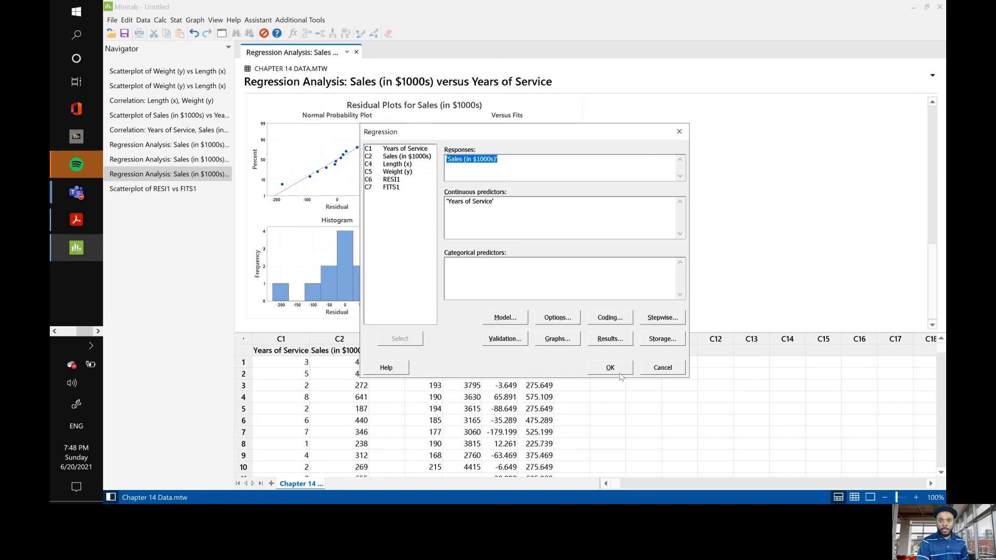
pyautogui.click(557, 339)
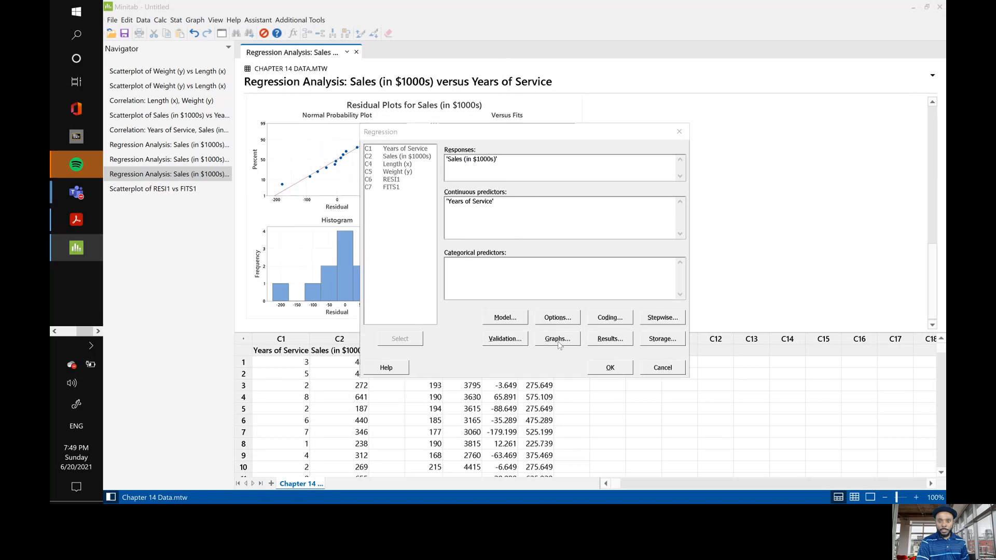
pyautogui.click(489, 279)
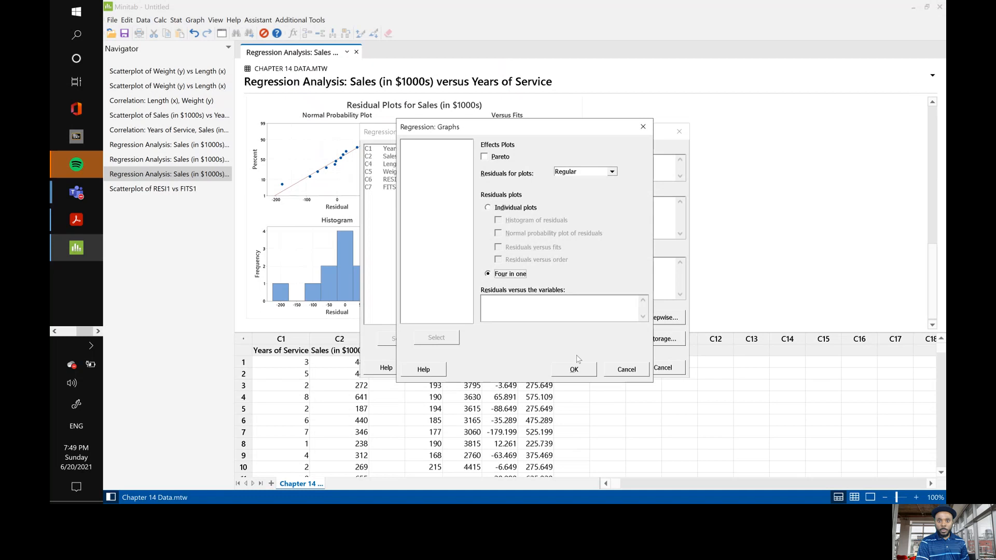
pyautogui.click(581, 372)
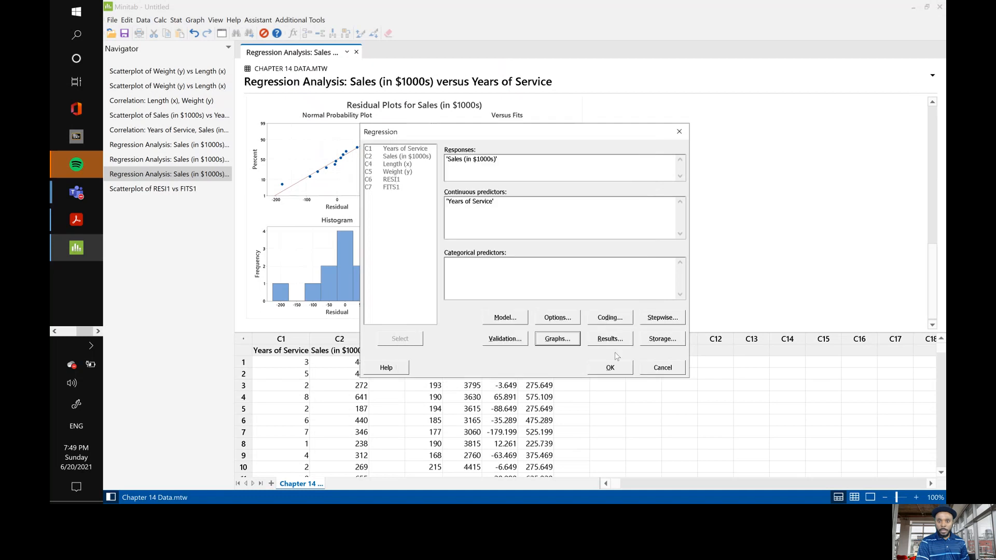
# Inspect the available stepwise methods, keep the method at None, and run the regression model.
pyautogui.click(663, 317)
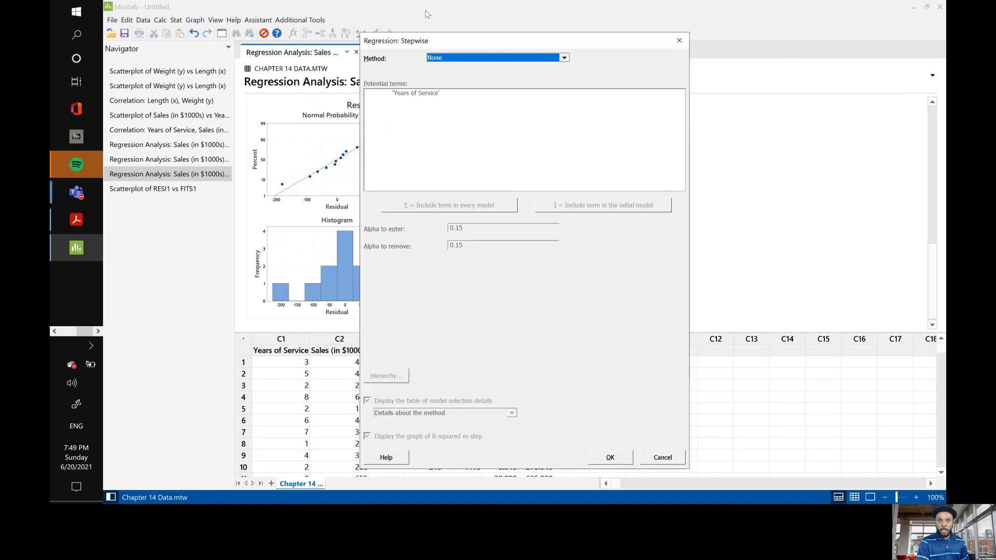
pyautogui.click(564, 57)
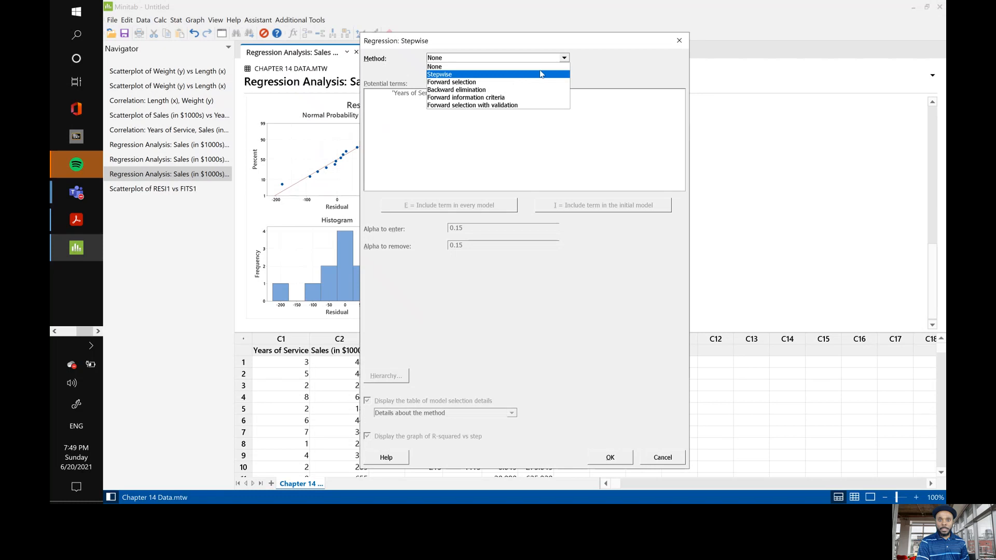
pyautogui.click(624, 70)
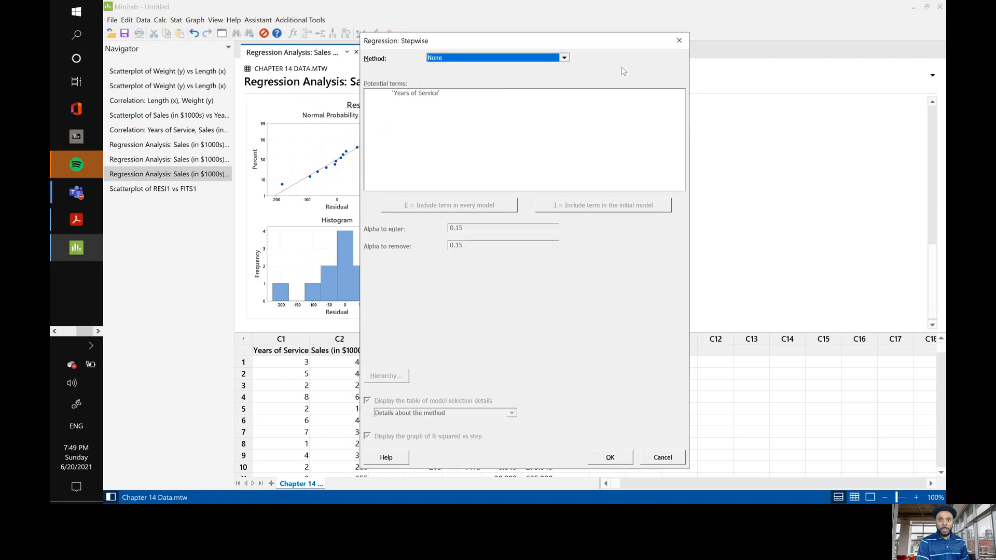
pyautogui.click(617, 459)
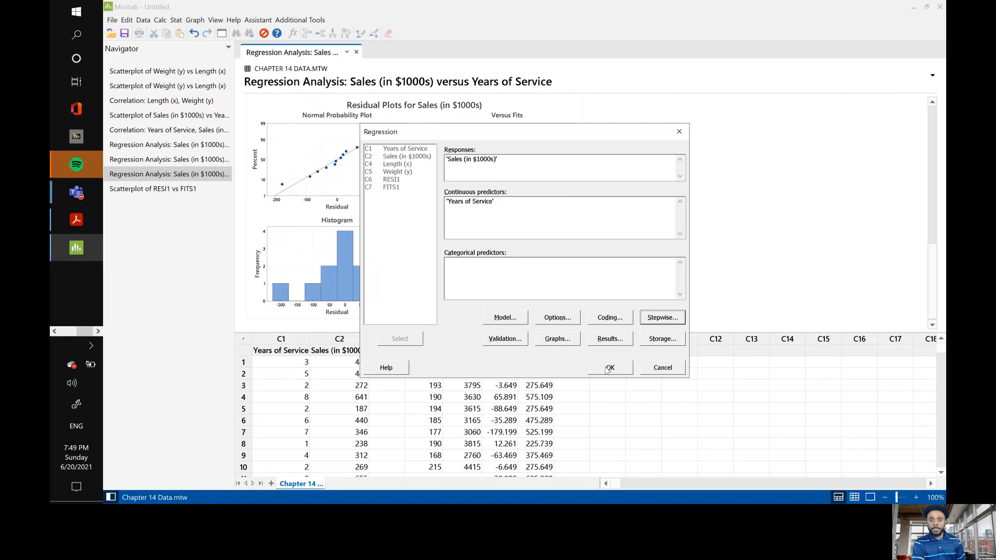
pyautogui.click(608, 368)
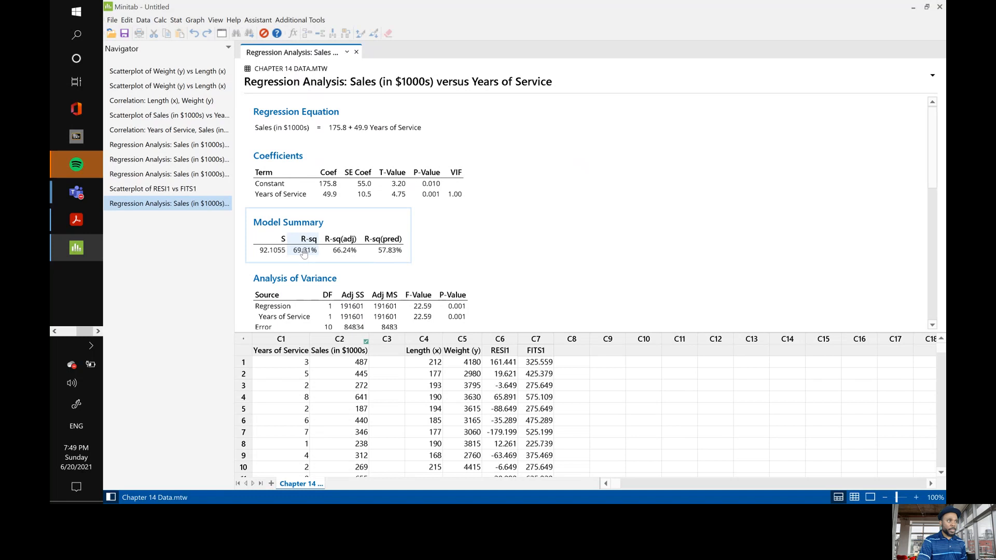
# Review the regression output's model summary, analysis of variance, unusual observations and residual plots.
pyautogui.scroll(-3, 483, 297)
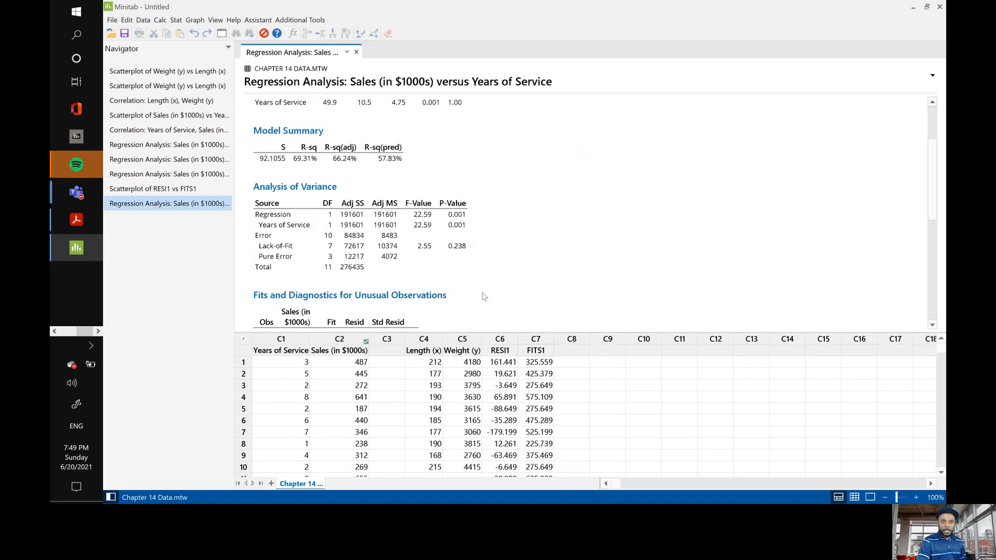
pyautogui.scroll(-6, 483, 297)
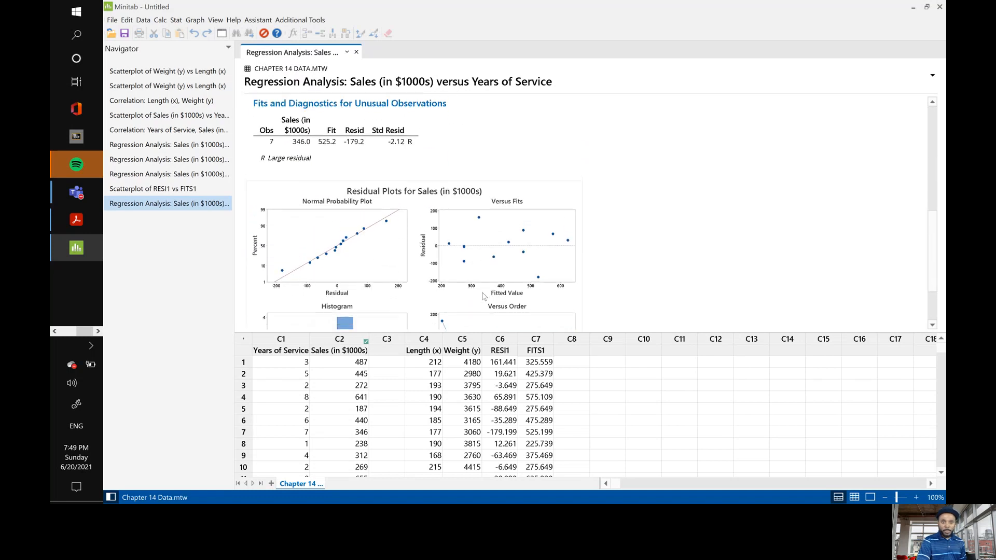
pyautogui.scroll(7, 483, 296)
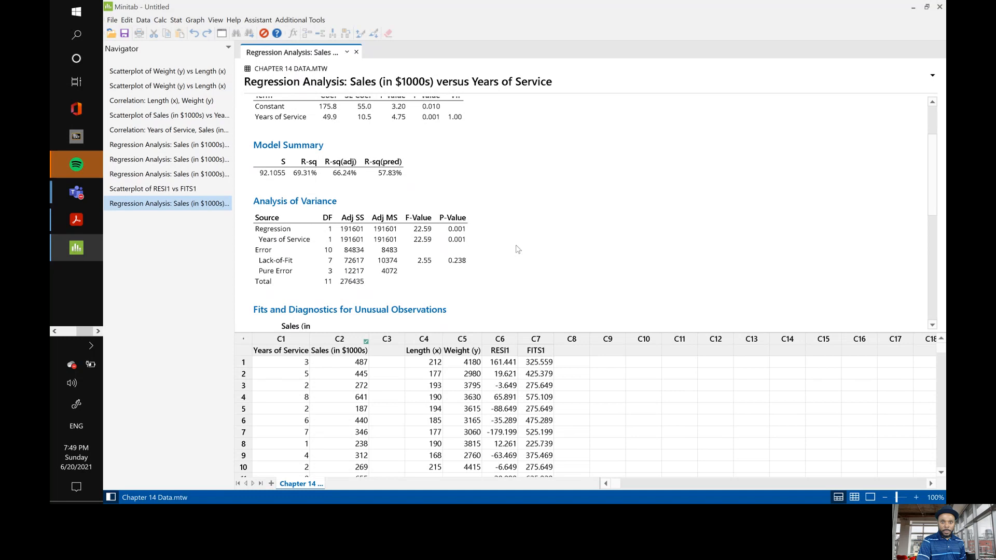
# Examine the regression equation, coefficients, model summary, analysis of variance and residual plots in the Sales versus Years of Service output.
pyautogui.scroll(2, 517, 249)
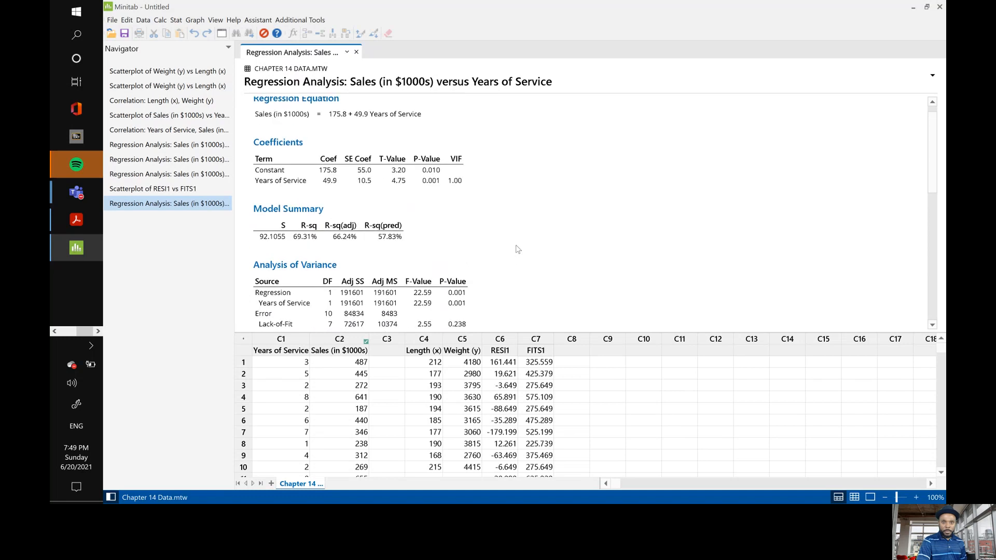
pyautogui.scroll(1, 517, 249)
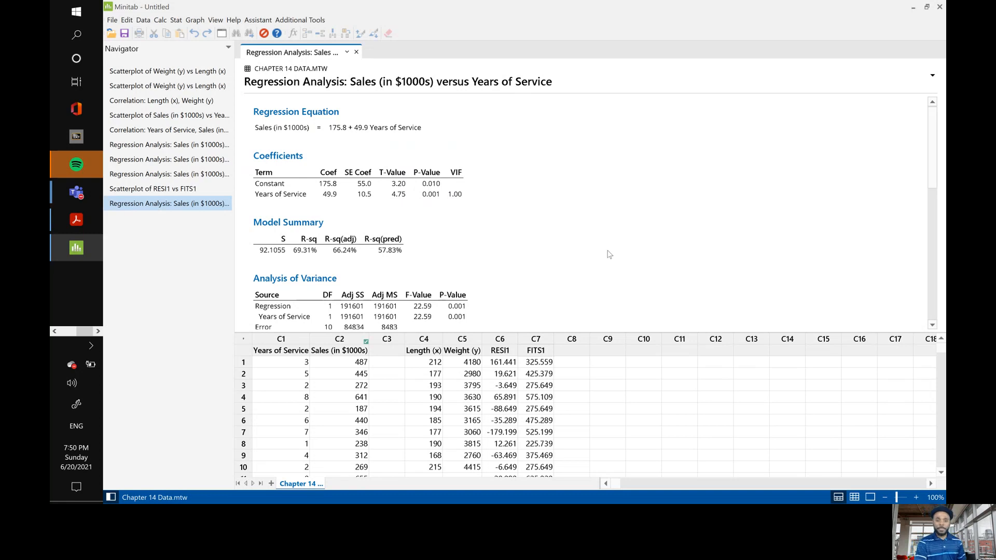
pyautogui.scroll(-3, 609, 254)
pyautogui.scroll(3, 609, 254)
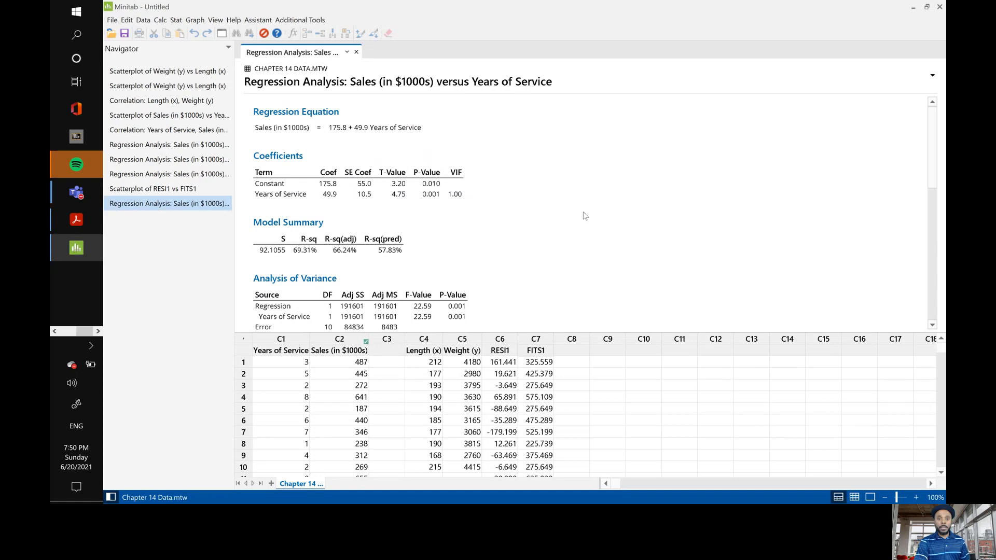
pyautogui.scroll(-1, 585, 216)
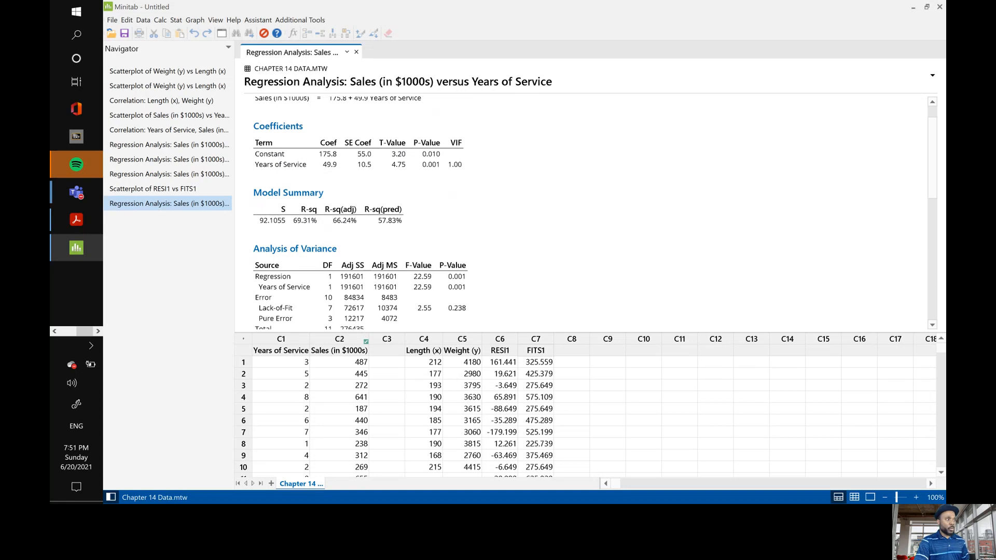
pyautogui.hotkey('alt', 'Tab')
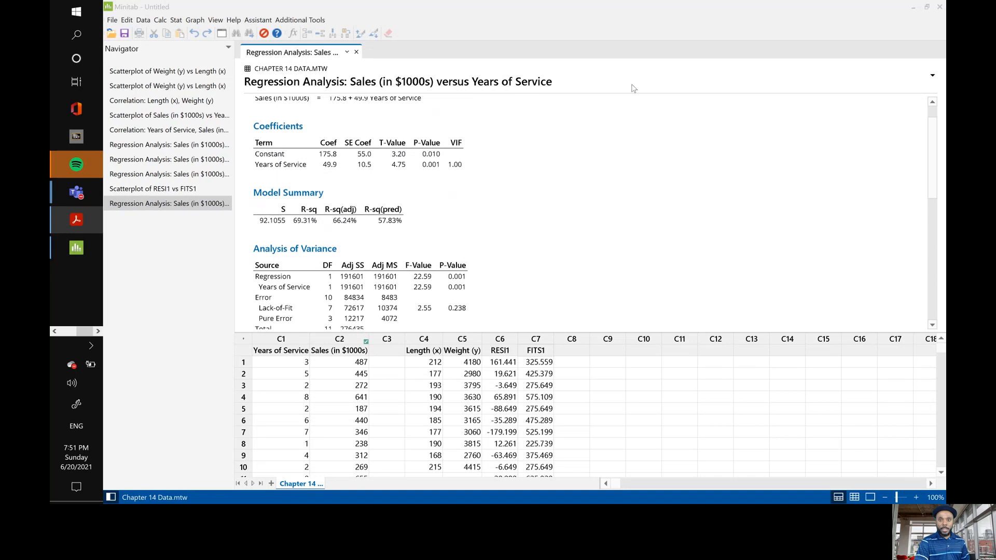
pyautogui.scroll(-10, 585, 214)
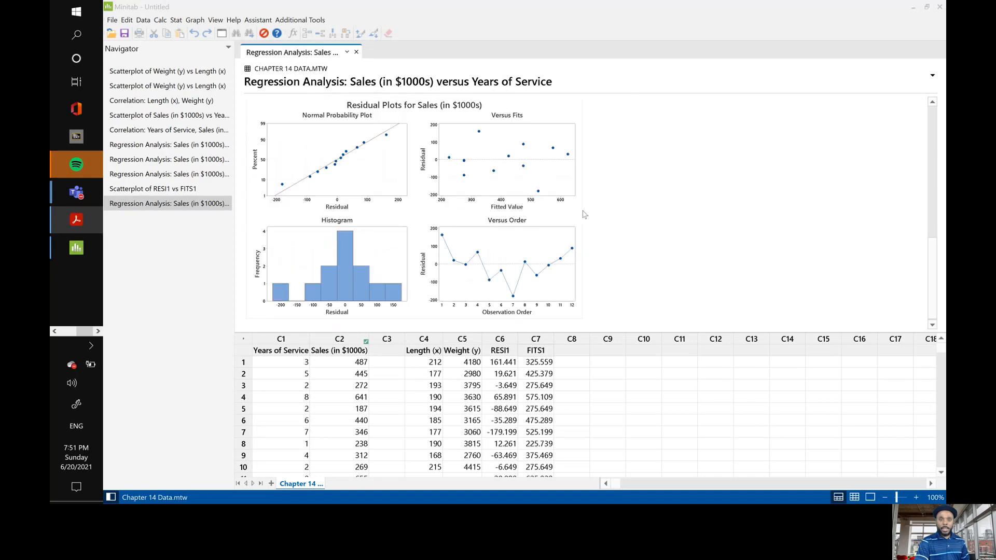
pyautogui.scroll(10, 585, 214)
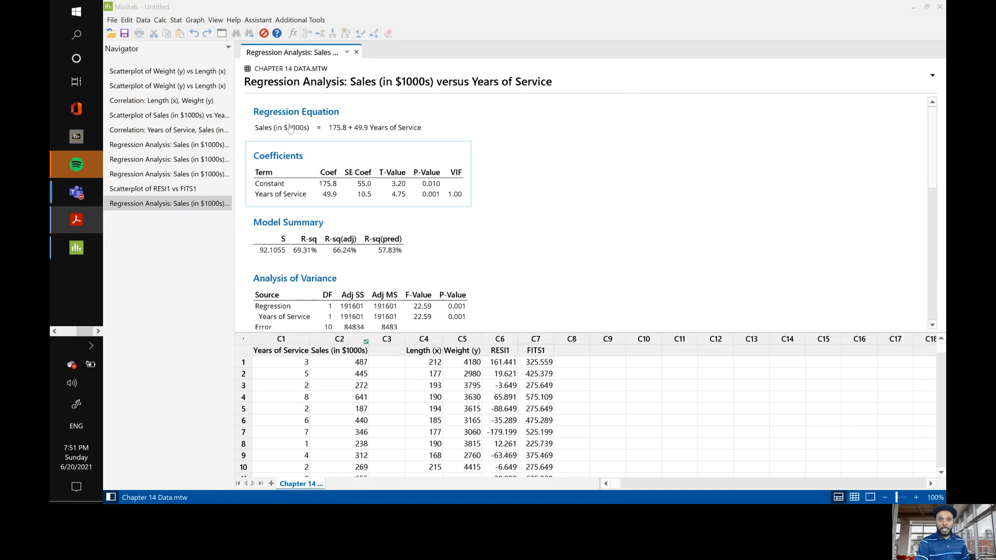